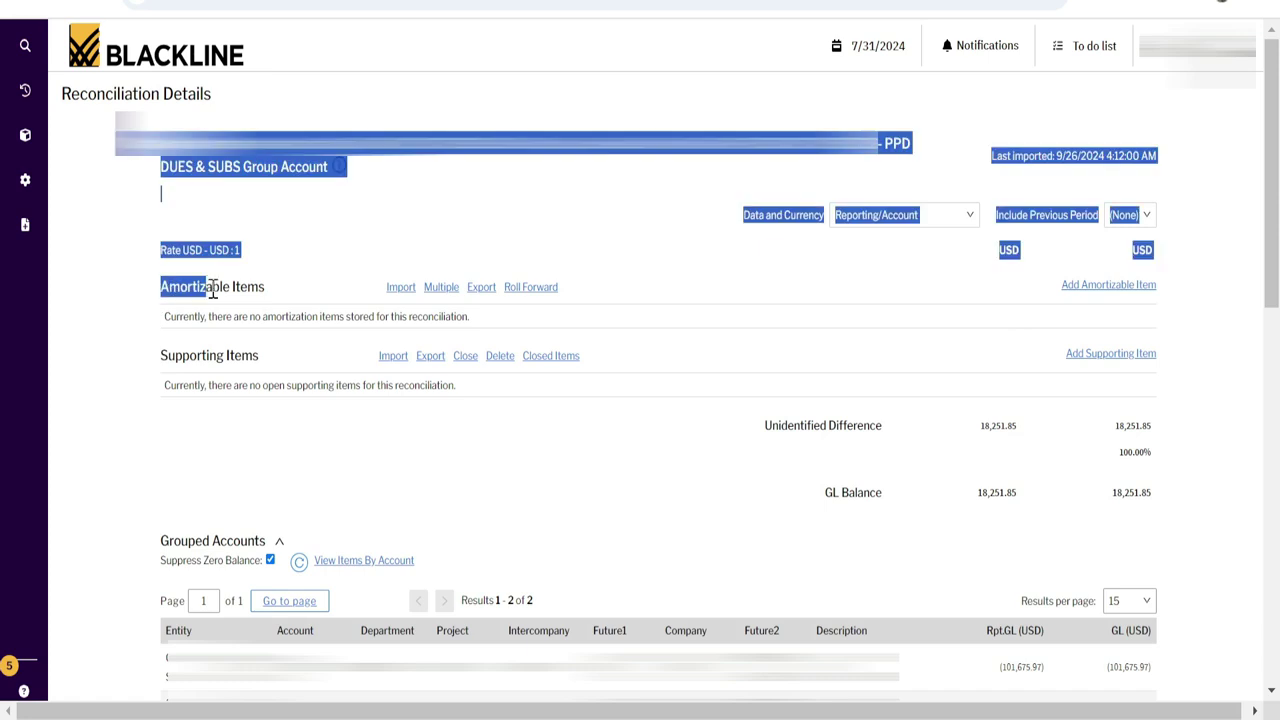
# Examine the Amortizable Items and Supporting Items sections and compare the Unidentified Difference with the GL Balance
pyautogui.click(277, 297)
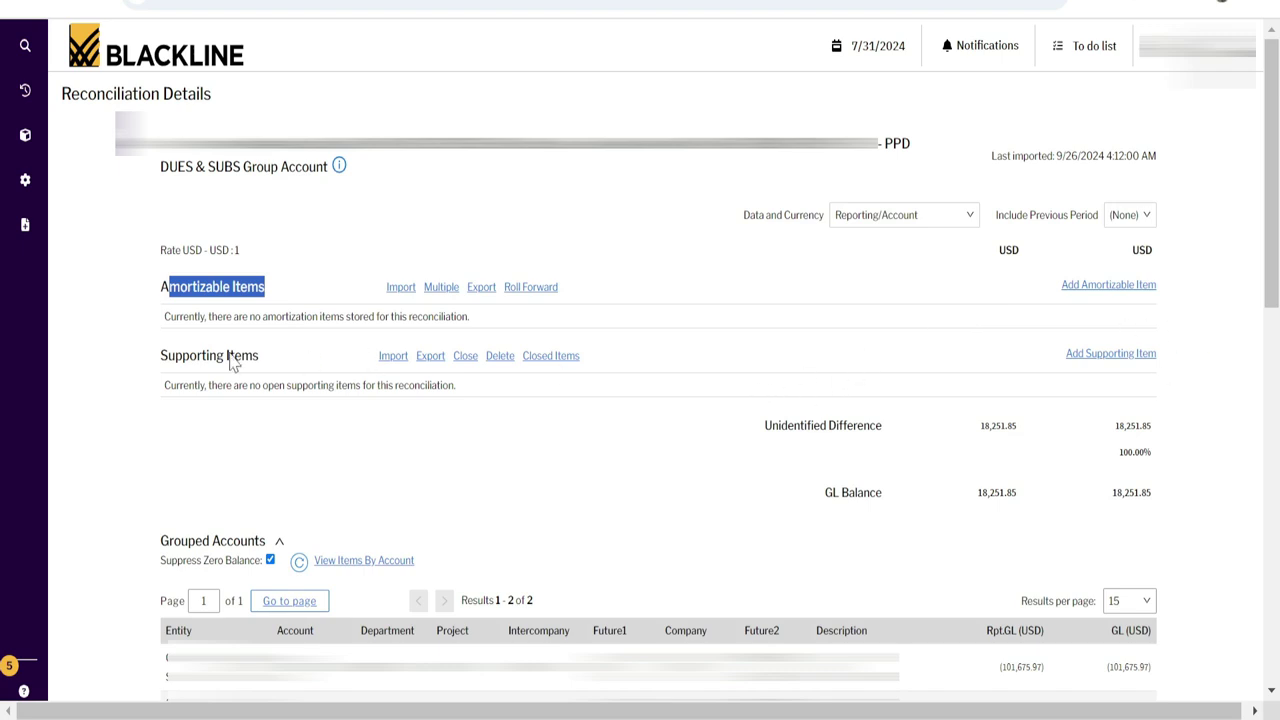
pyautogui.moveTo(148, 365)
pyautogui.mouseDown()
pyautogui.moveTo(237, 346)
pyautogui.moveTo(263, 363)
pyautogui.moveTo(160, 358)
pyautogui.mouseUp()
pyautogui.click(263, 363)
pyautogui.click(650, 404)
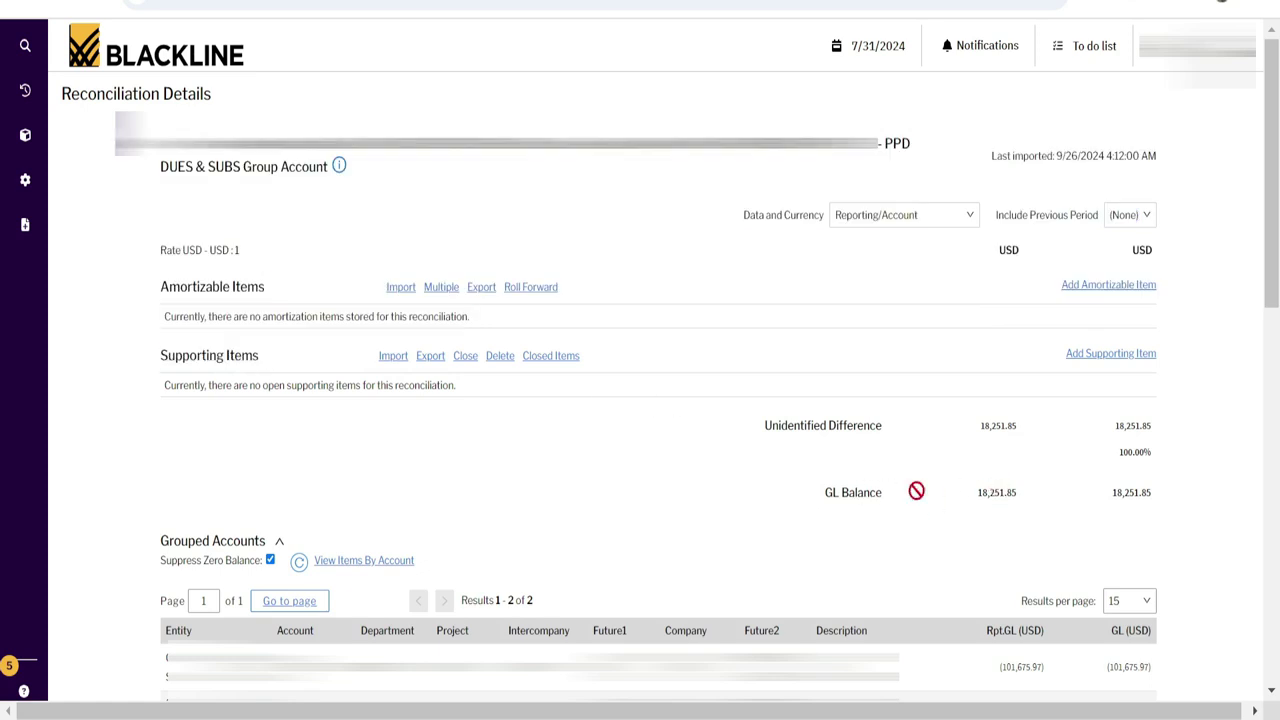
pyautogui.moveTo(1160, 497); pyautogui.dragTo(1089, 491)
pyautogui.click(1092, 496)
pyautogui.click(1112, 422)
pyautogui.moveTo(1114, 423); pyautogui.dragTo(1158, 426)
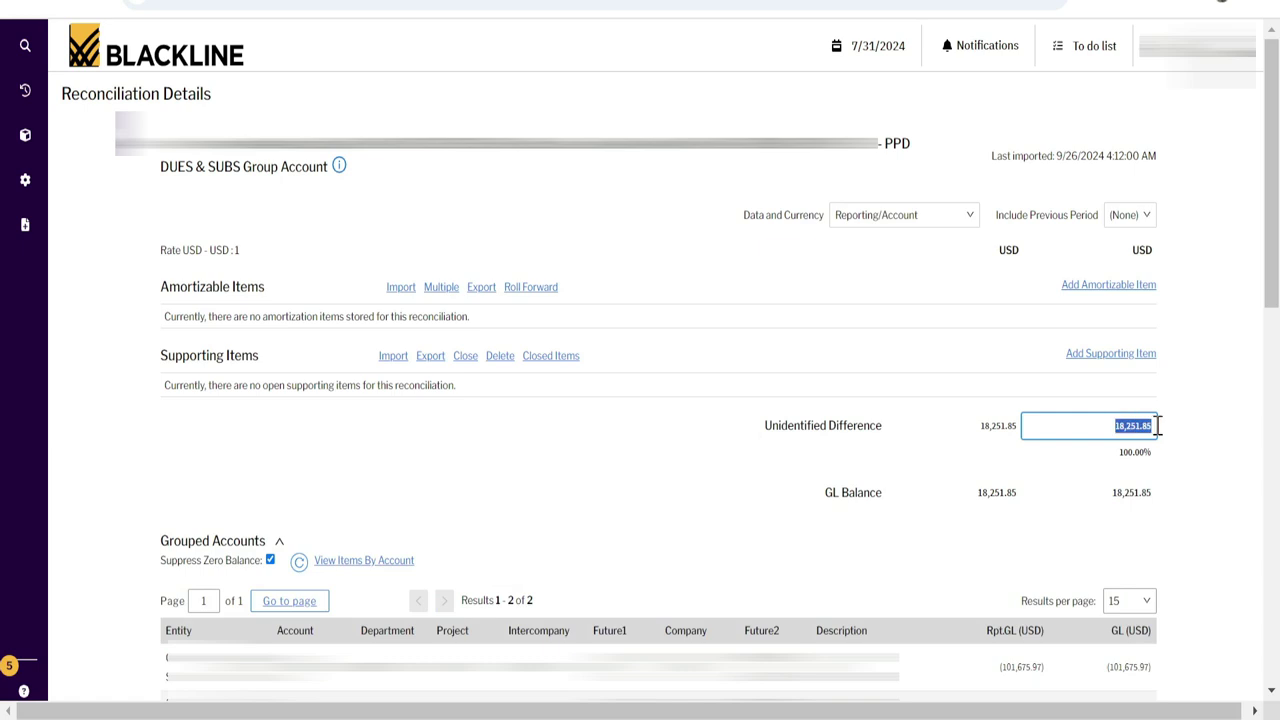
pyautogui.click(1190, 434)
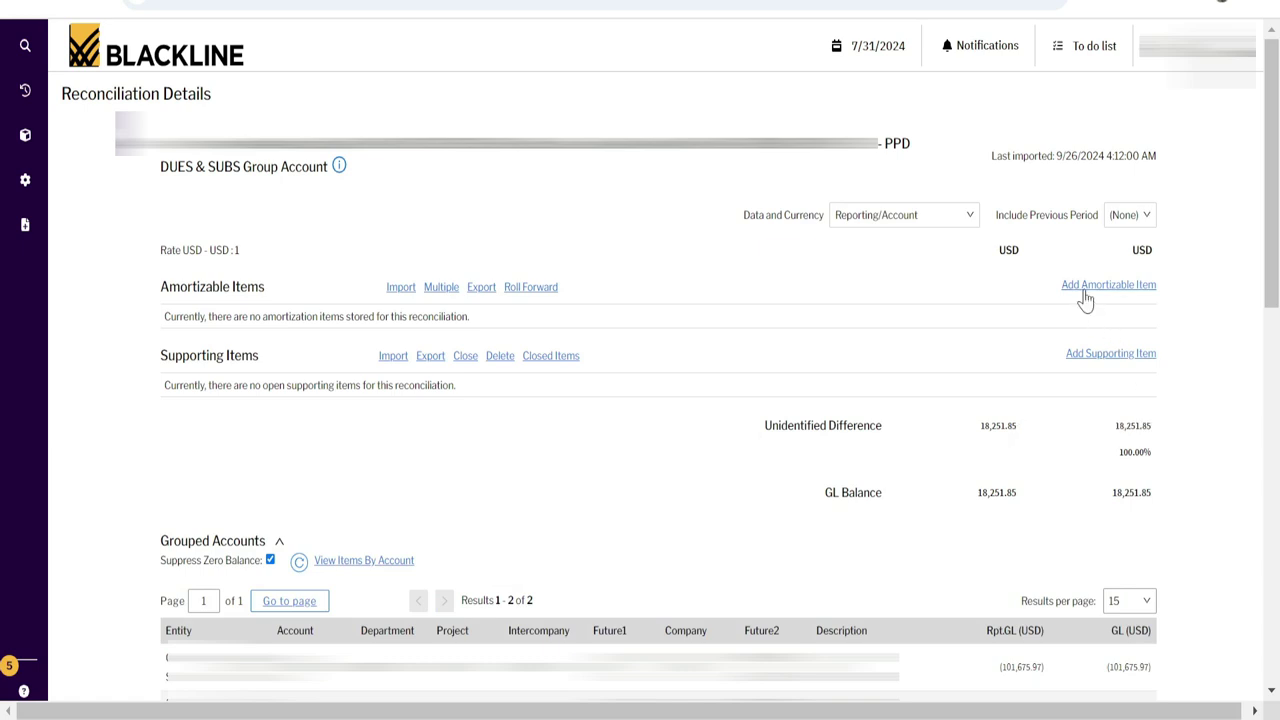
pyautogui.tripleClick(1160, 438)
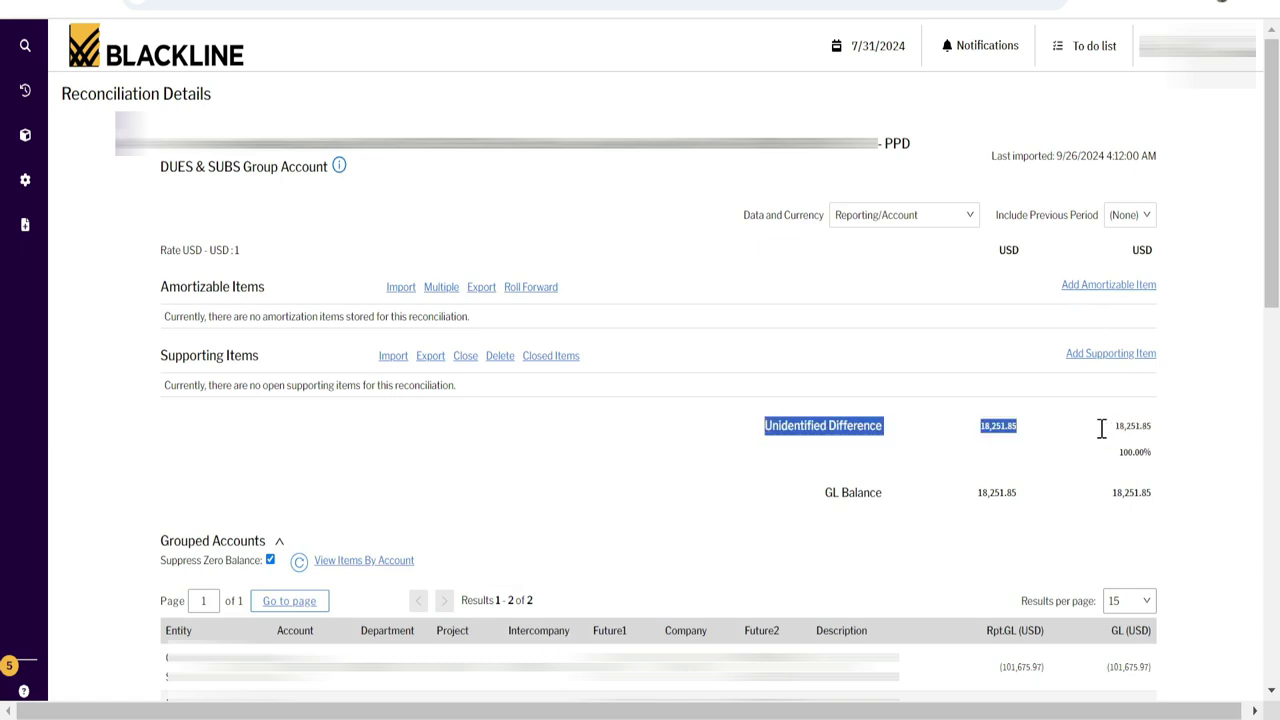
pyautogui.click(1097, 445)
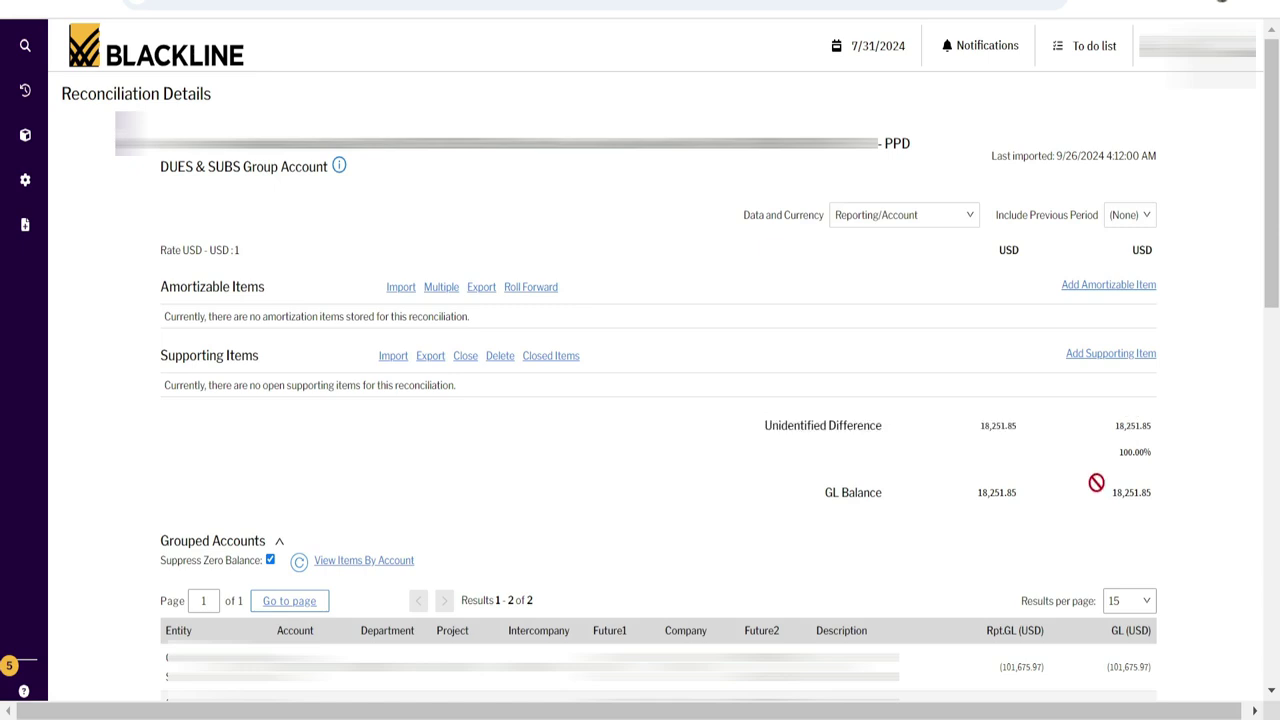
pyautogui.click(1150, 492)
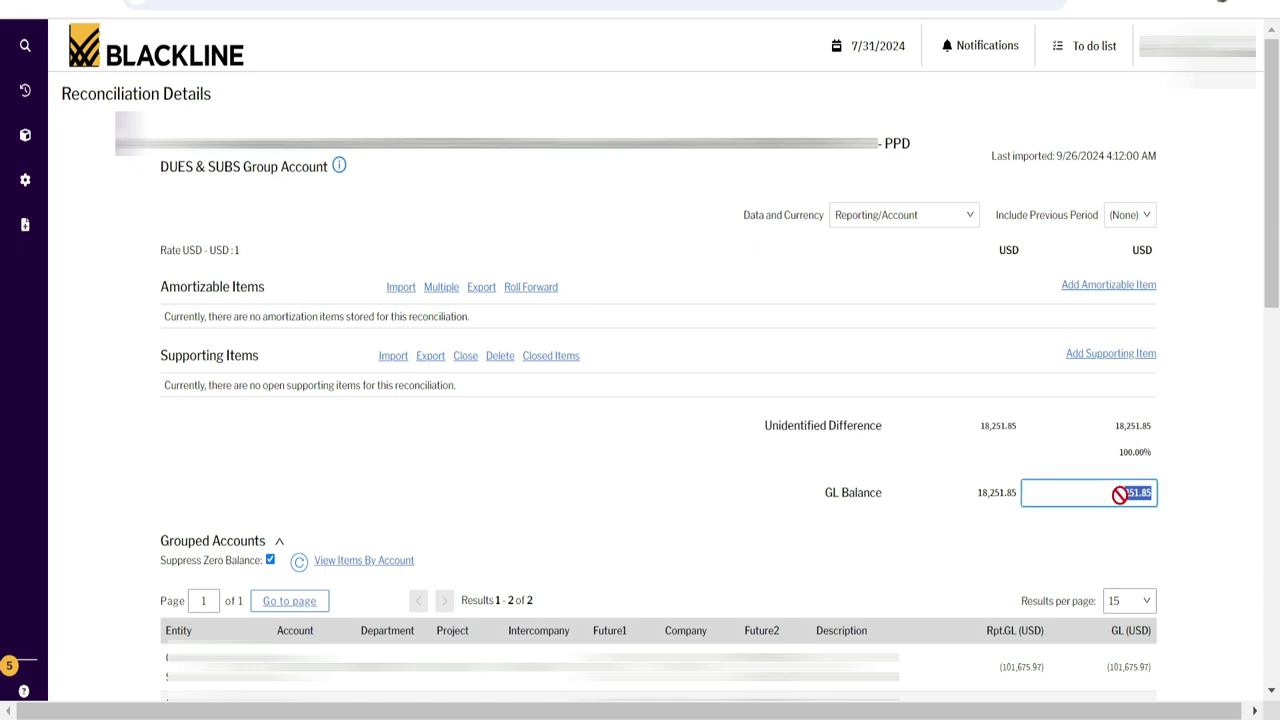
pyautogui.click(1224, 509)
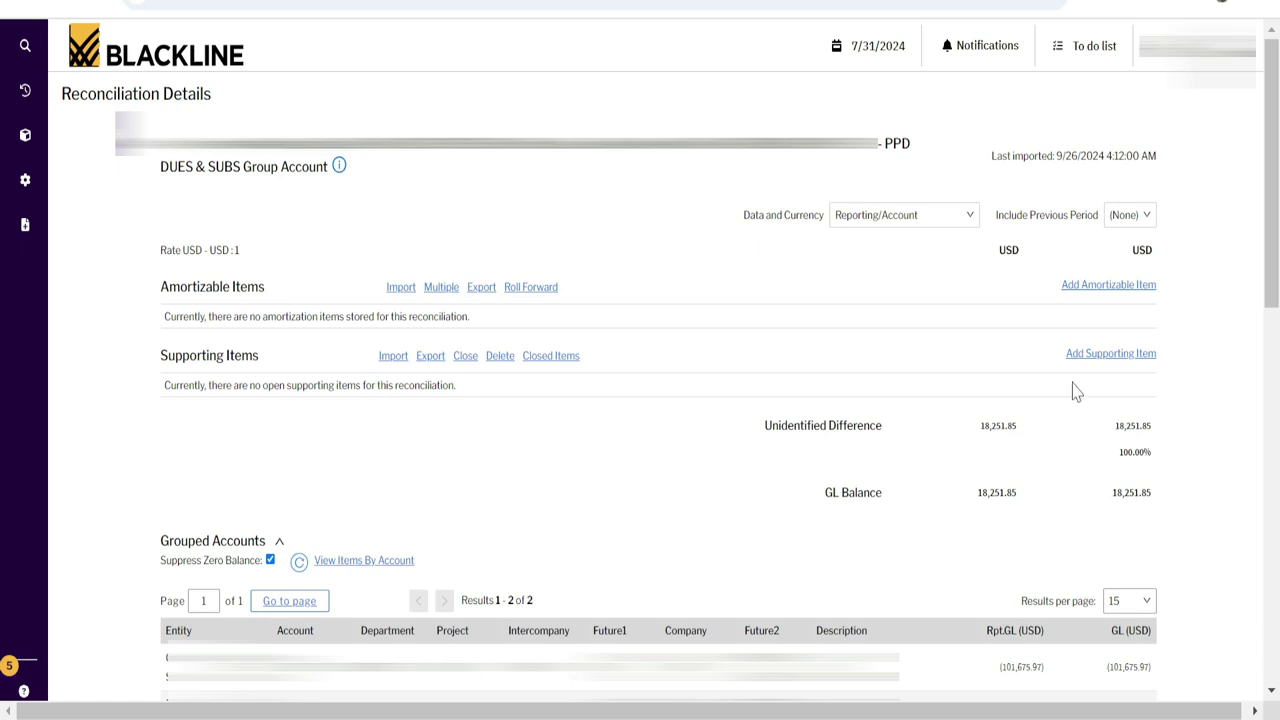
# Add an amortizable item to the reconciliation with an amount of 10,000 USD
pyautogui.click(1108, 290)
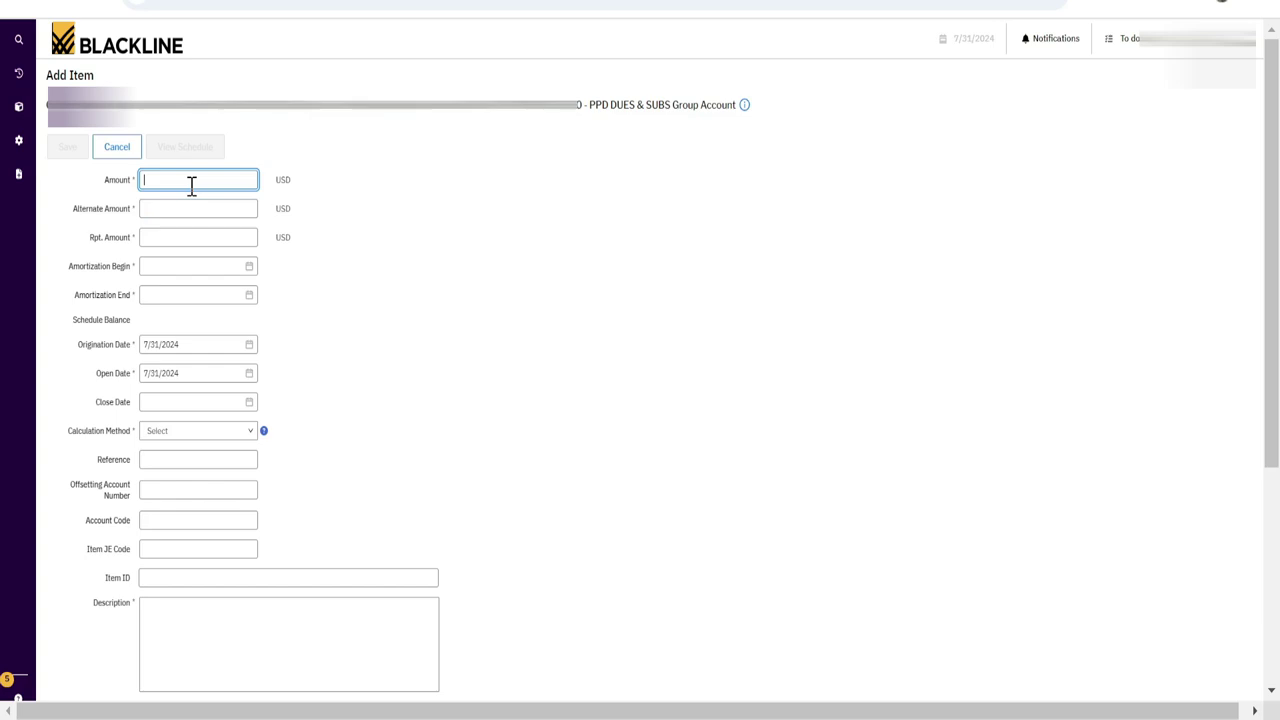
pyautogui.write('10000')
pyautogui.press('Tab')
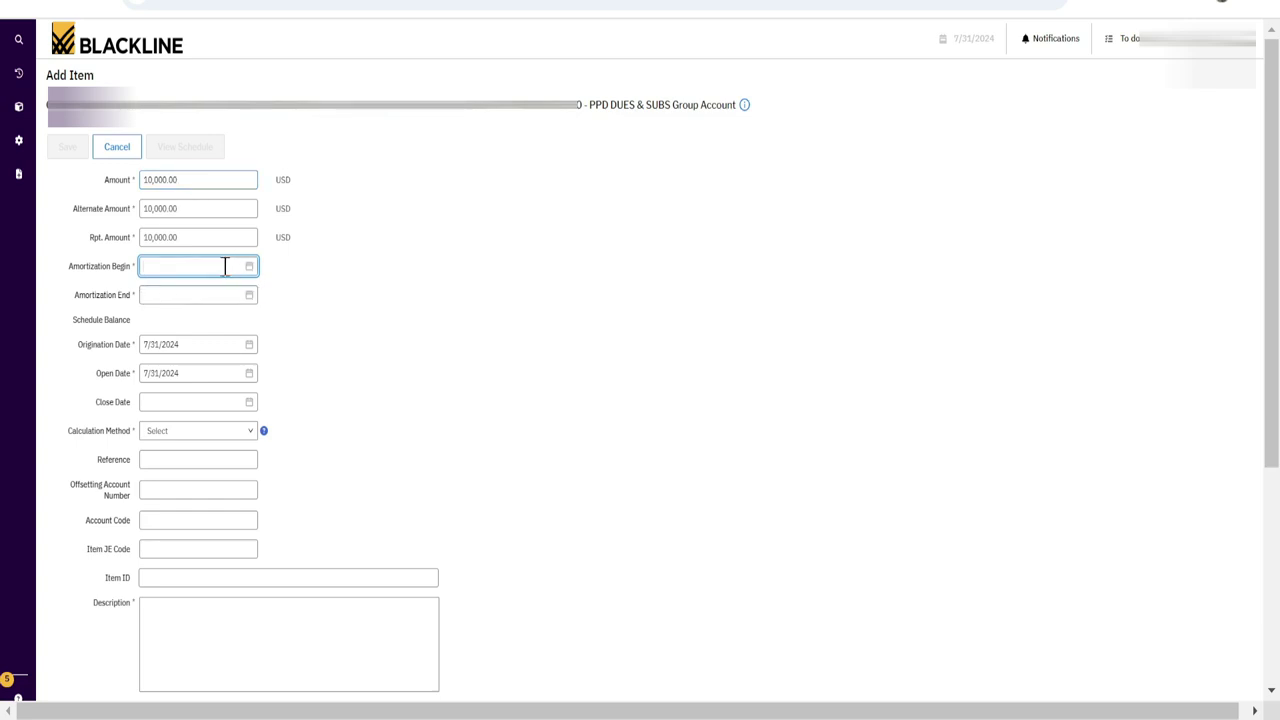
# Set the item's Amortization Begin date to 6/1/2024
pyautogui.click(250, 266)
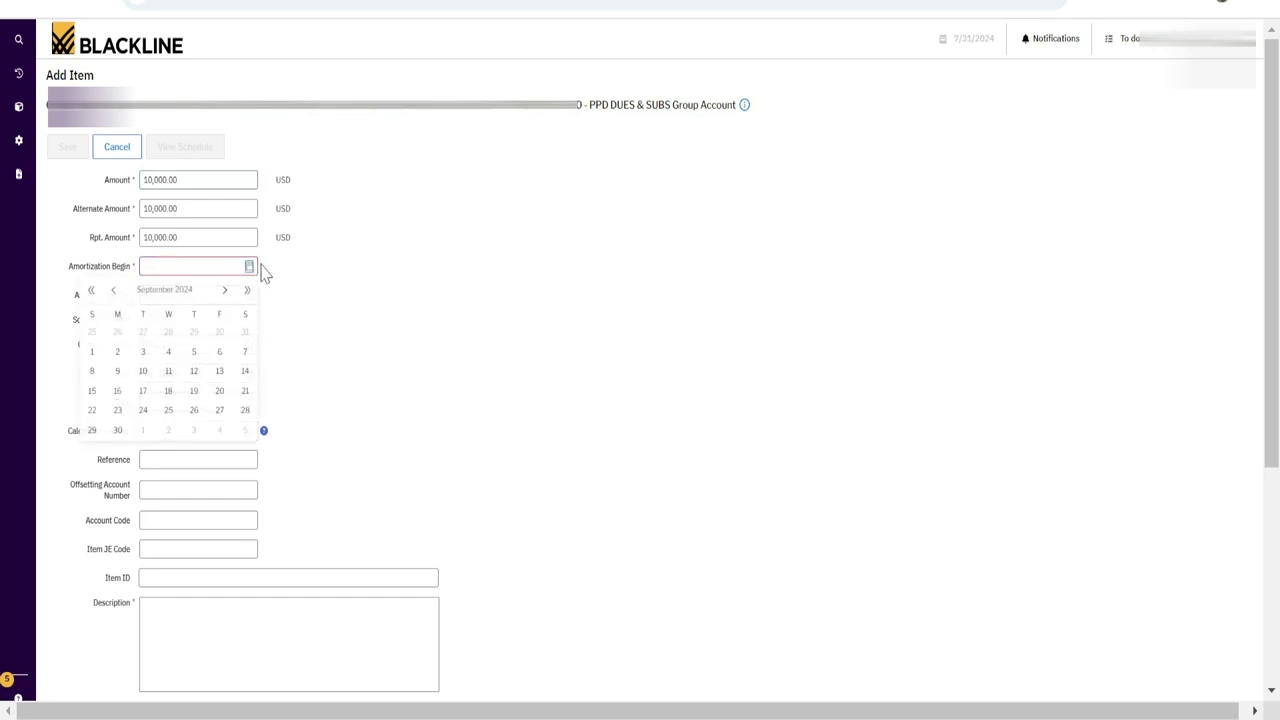
pyautogui.click(113, 290)
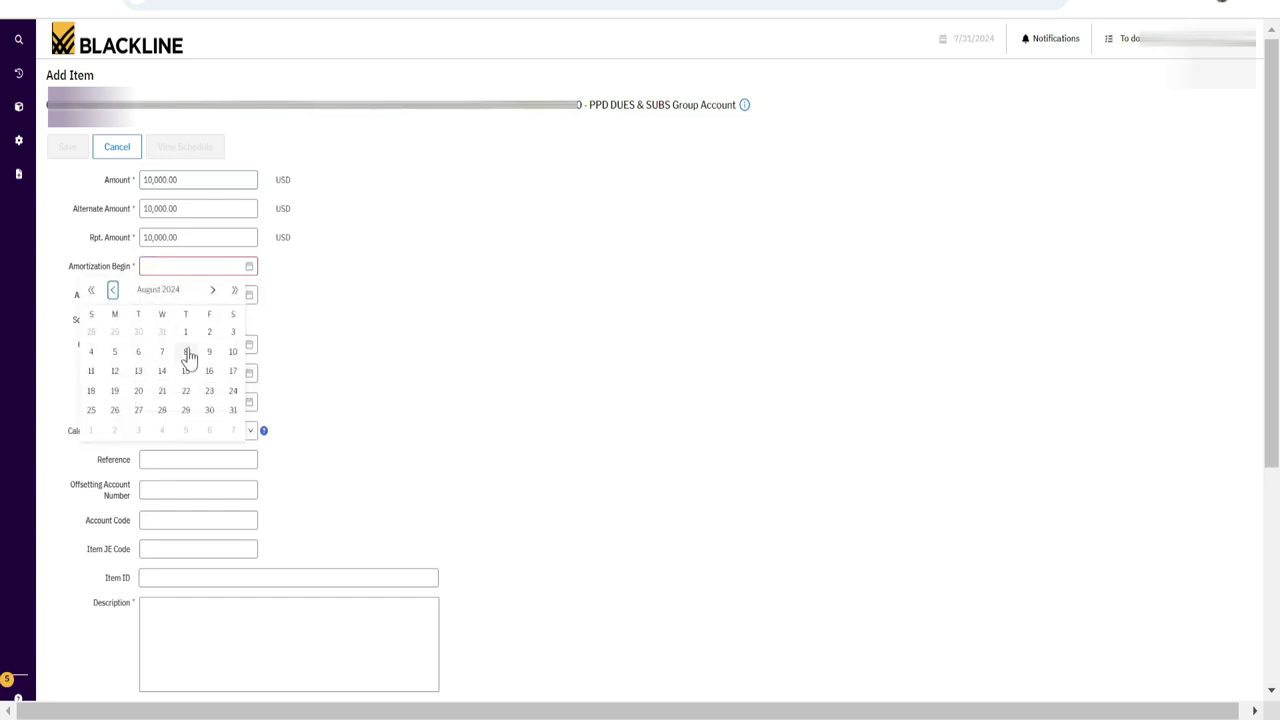
pyautogui.click(113, 291)
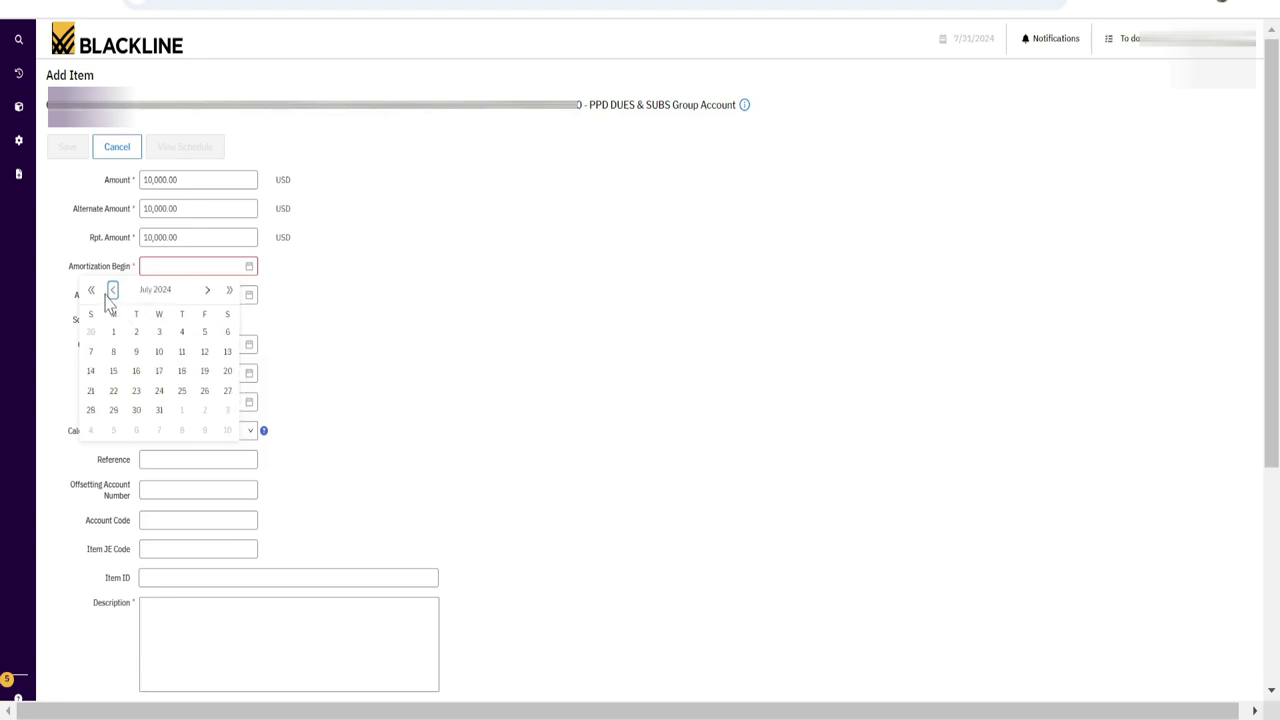
pyautogui.click(113, 291)
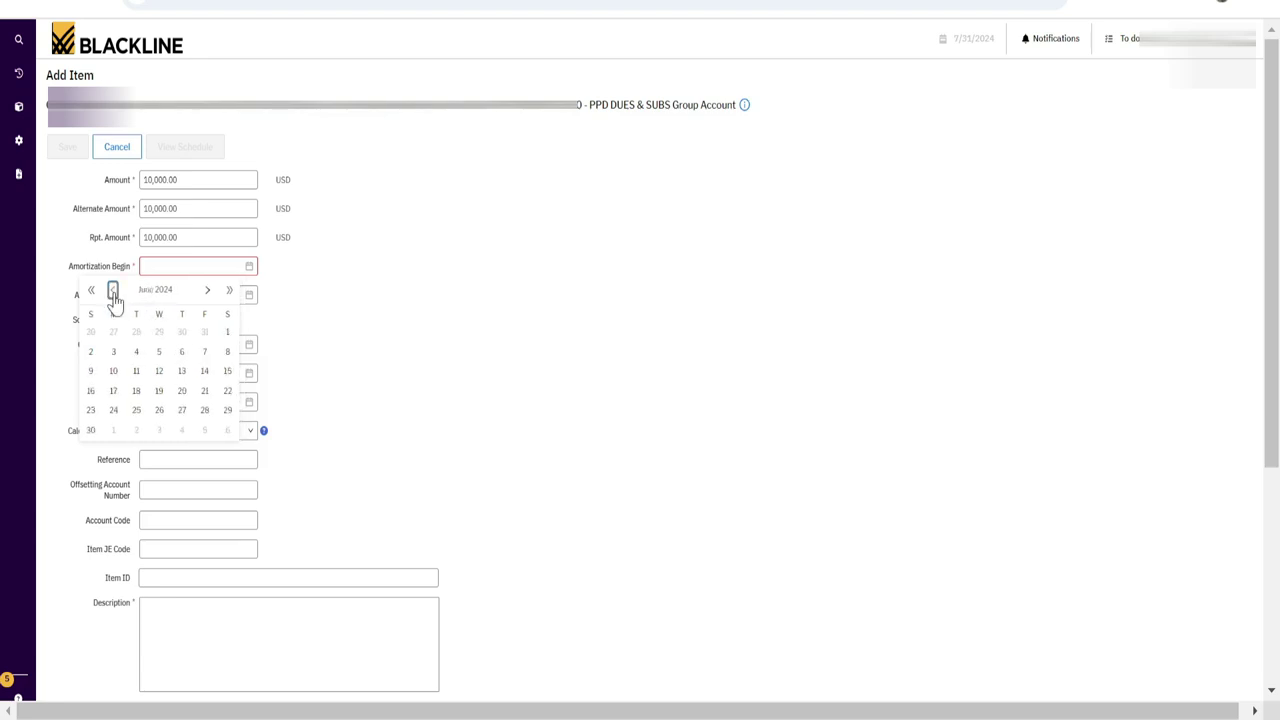
pyautogui.click(228, 333)
# Set the Amortization End date to 5/31/2025, reusing the copied begin date as the starting text
pyautogui.click(217, 294)
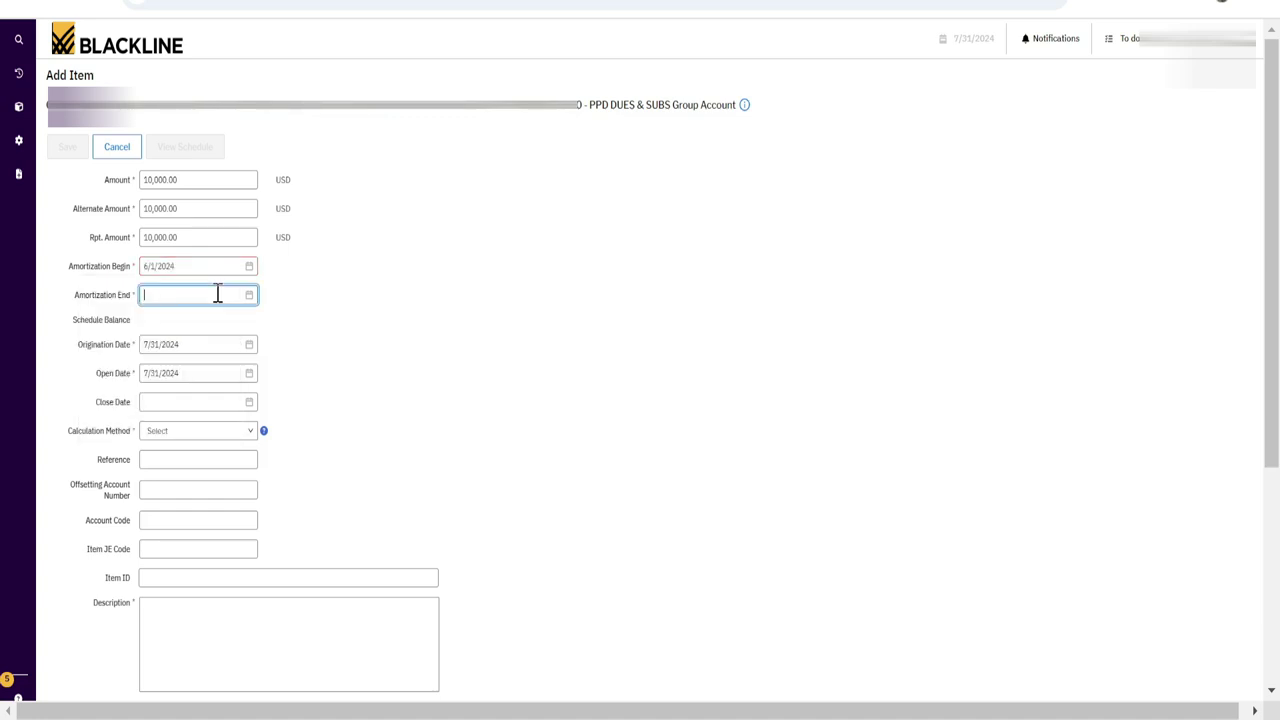
pyautogui.doubleClick(195, 266)
pyautogui.hotkey('ctrl', 'c')
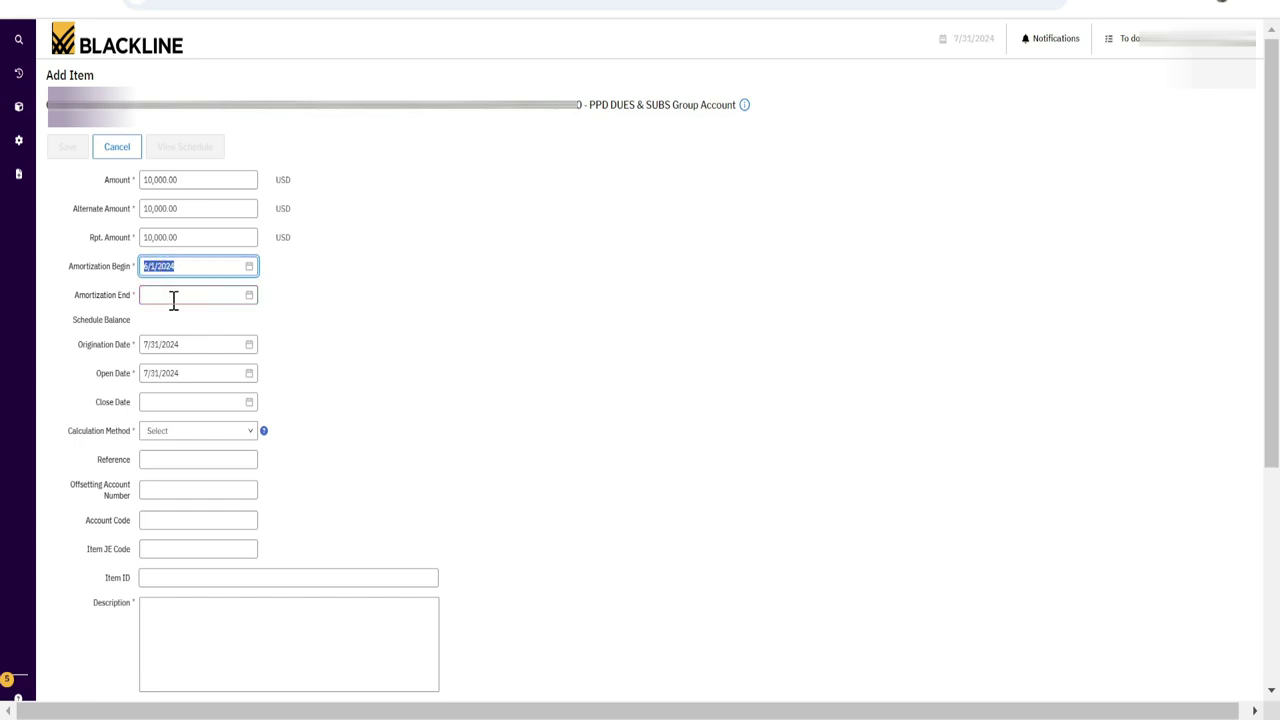
pyautogui.click(172, 296)
pyautogui.hotkey('ctrl', 'v')
pyautogui.press('BackSpace')
pyautogui.write('31')
pyautogui.press('Home')
pyautogui.press('Delete')
pyautogui.write('5')
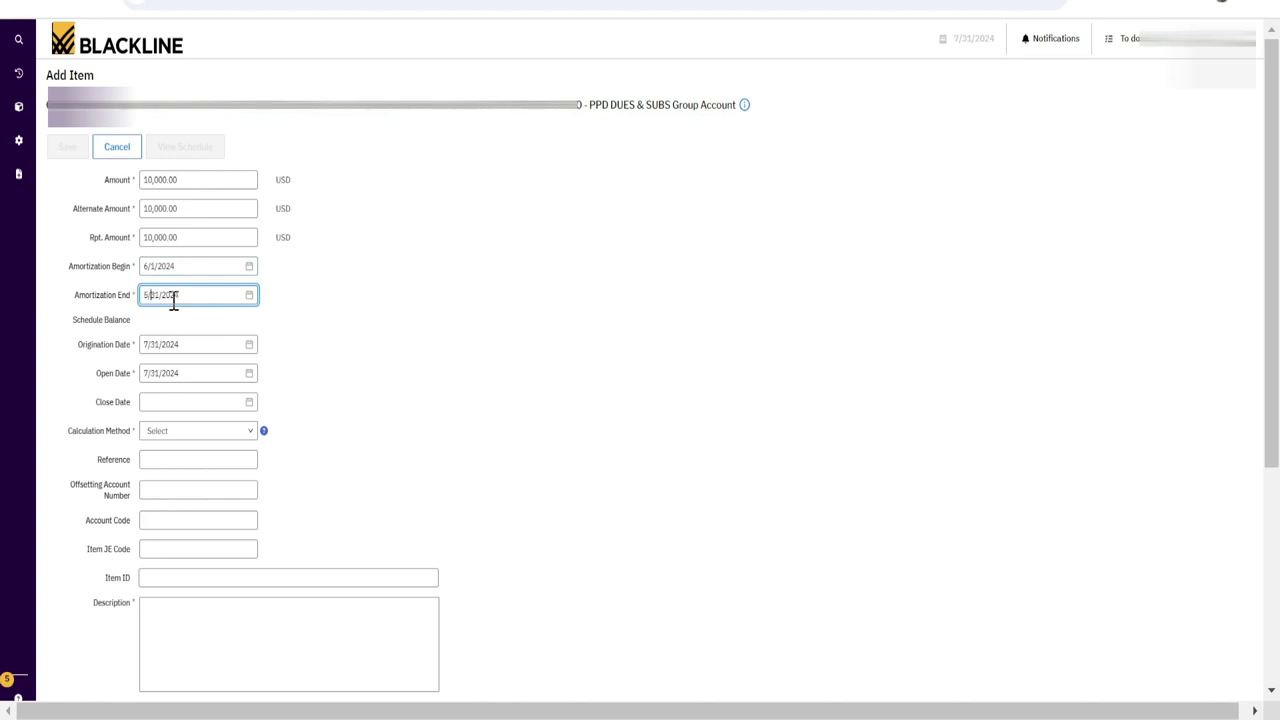
pyautogui.press('End')
pyautogui.press('BackSpace')
pyautogui.write('5')
# Set the item's Origination Date to 5/25/2024
pyautogui.tripleClick(185, 344)
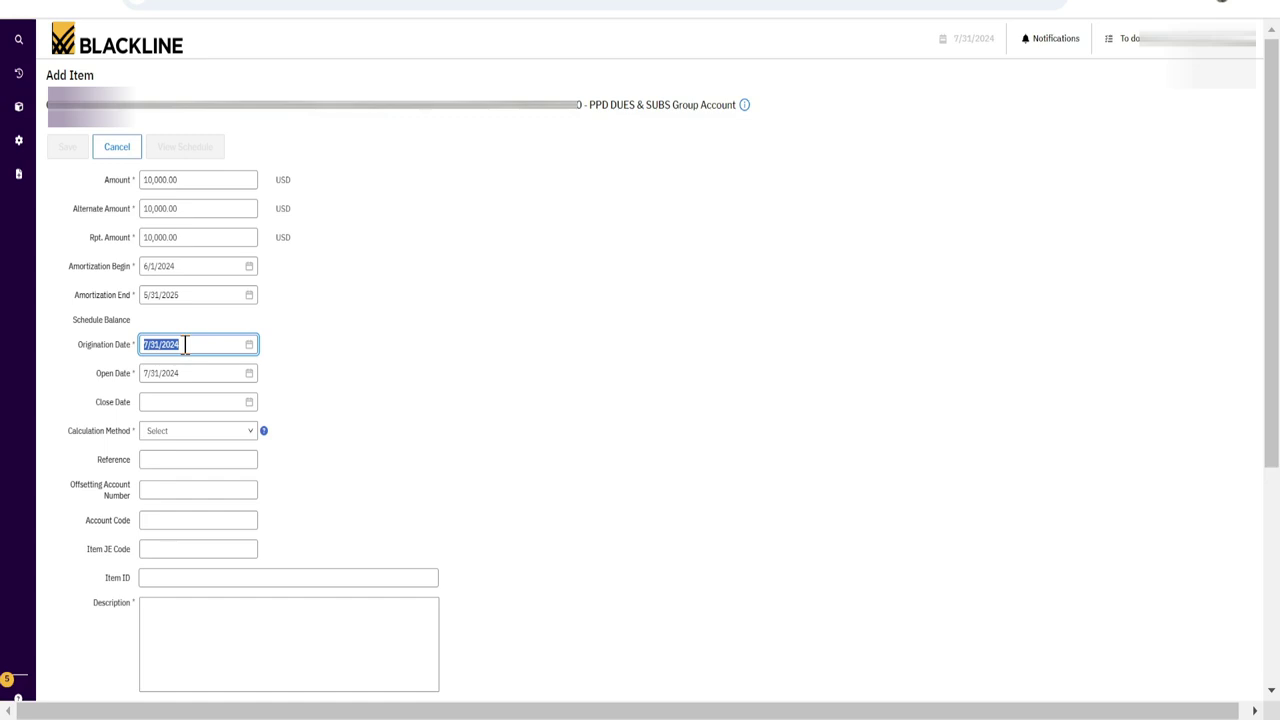
pyautogui.write('6/1/2024')
pyautogui.press('Left')
pyautogui.press('Left')
pyautogui.press('Left')
pyautogui.press('Left')
pyautogui.press('Left')
pyautogui.press('Left')
pyautogui.press('Left')
pyautogui.write('/')
pyautogui.press('BackSpace')
pyautogui.write('5')
pyautogui.press('Right')
pyautogui.press('Right')
pyautogui.press('BackSpace')
pyautogui.write('25')
# Set the item's Open Date to 5/31/2024
pyautogui.click(189, 373)
pyautogui.write('6/1/2024')
pyautogui.press('Left')
pyautogui.press('Left')
pyautogui.press('Left')
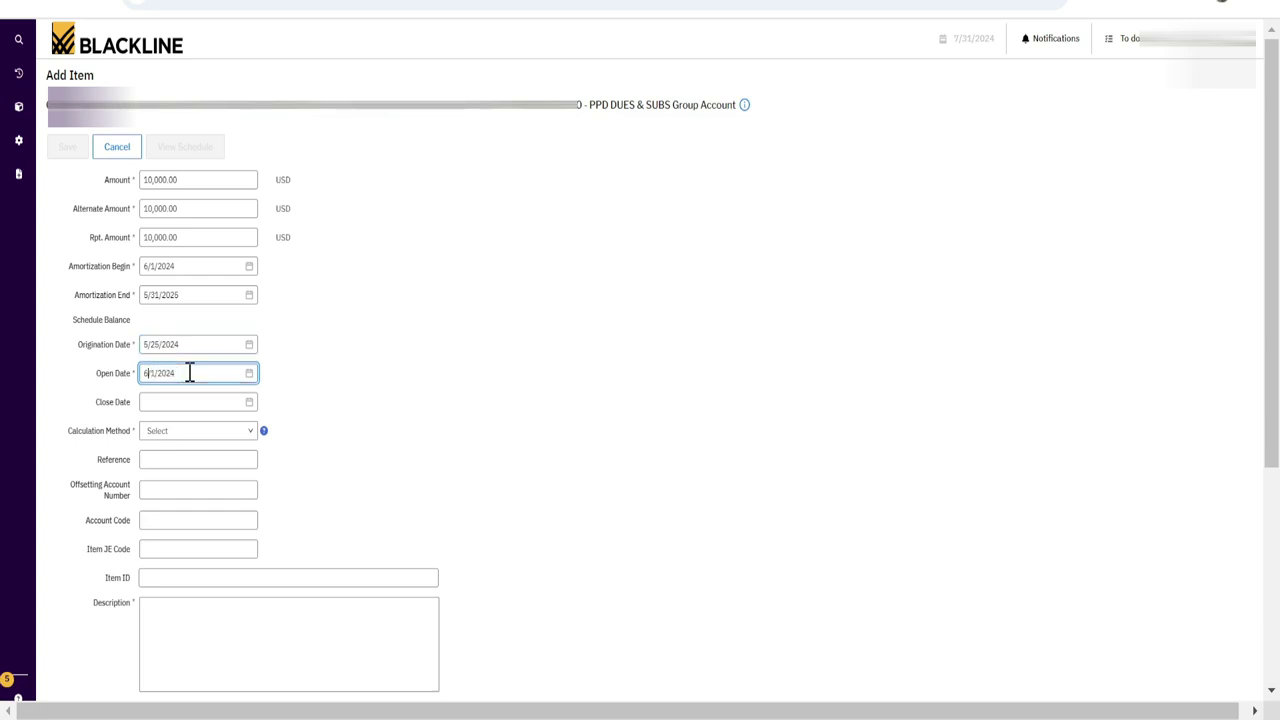
pyautogui.press('BackSpace')
pyautogui.write('5')
pyautogui.press('Right')
pyautogui.write('3')
pyautogui.click(371, 357)
# Review the Amortization Begin, Amortization End, Open Date and Close Date entries
pyautogui.click(180, 266)
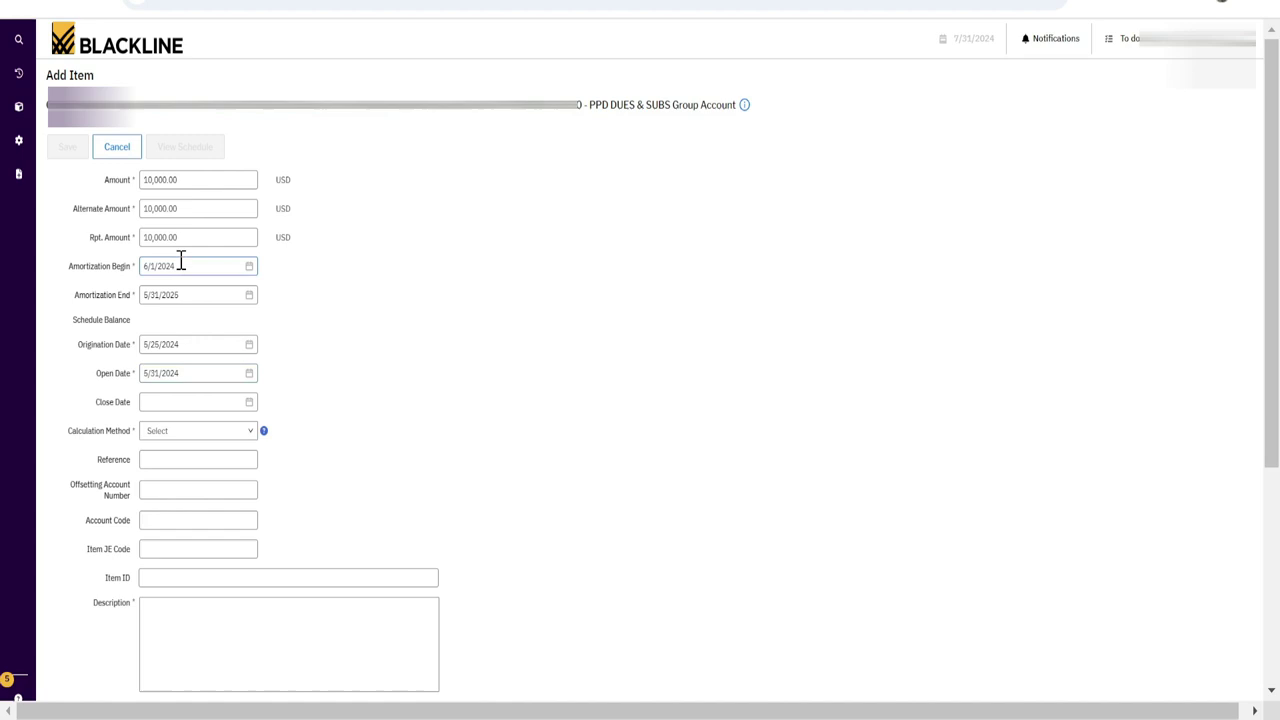
pyautogui.tripleClick(183, 373)
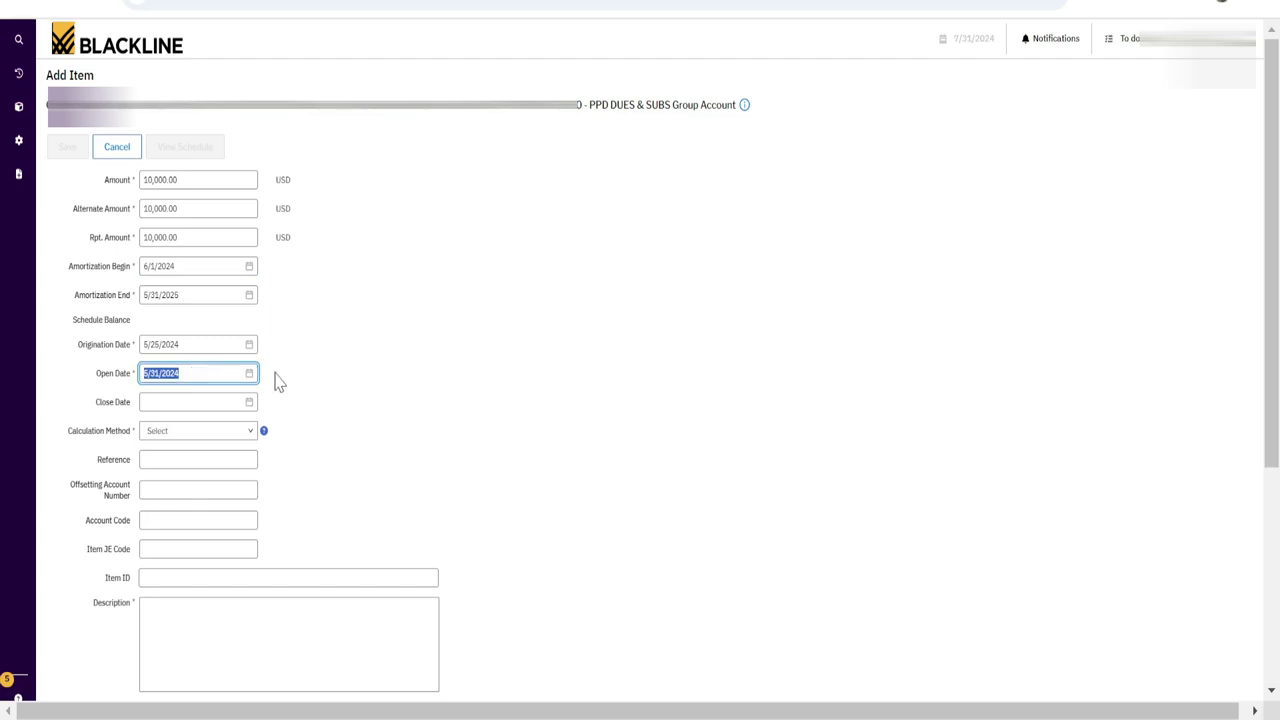
pyautogui.click(212, 399)
pyautogui.click(343, 400)
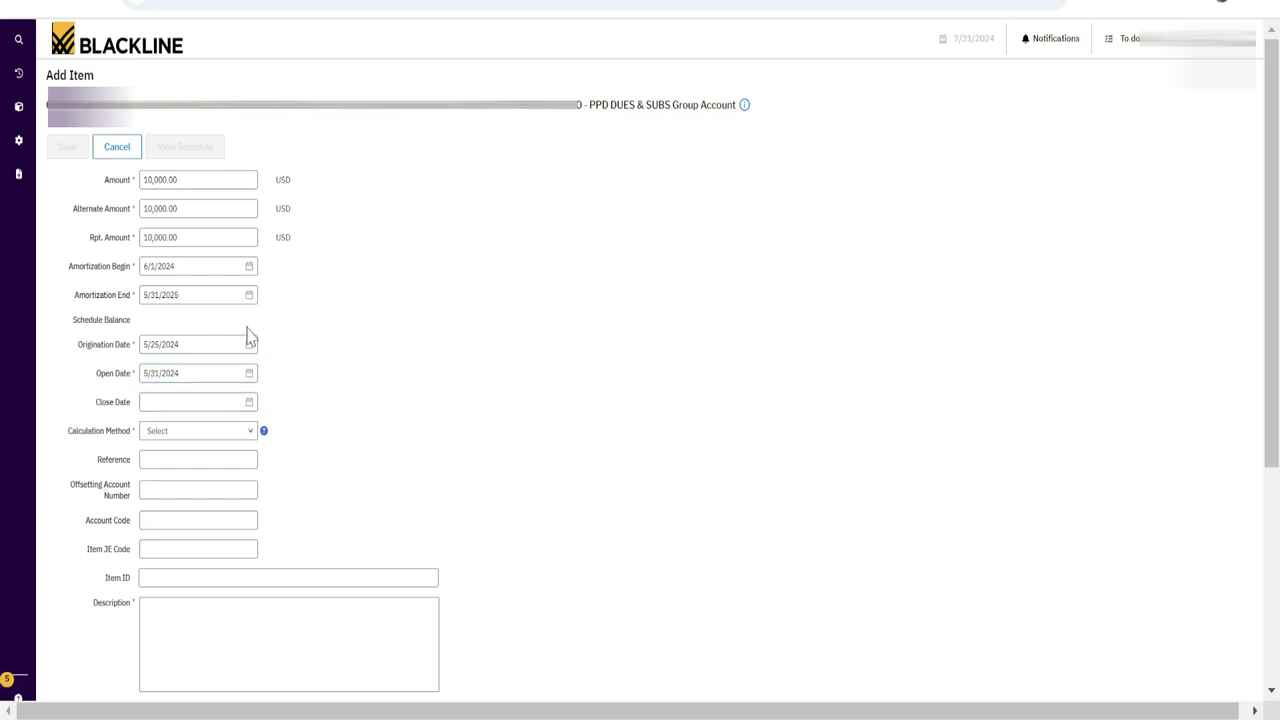
pyautogui.click(178, 294)
pyautogui.tripleClick(188, 294)
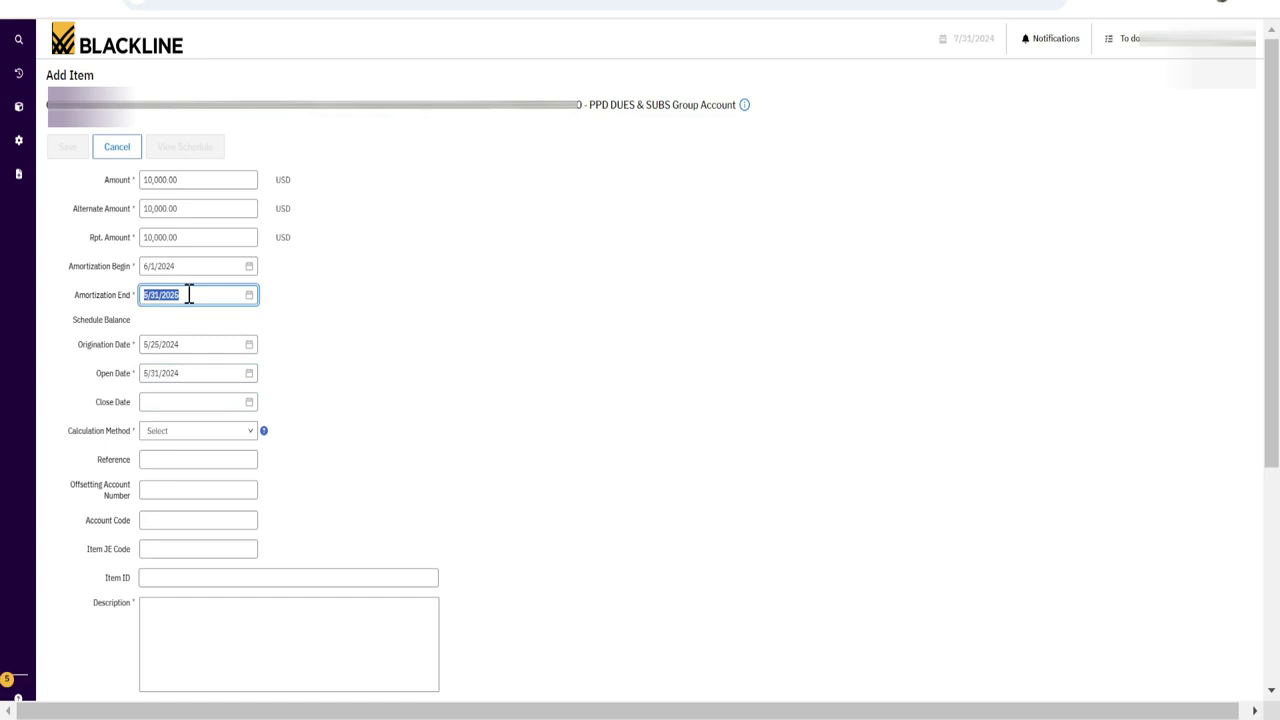
pyautogui.click(300, 313)
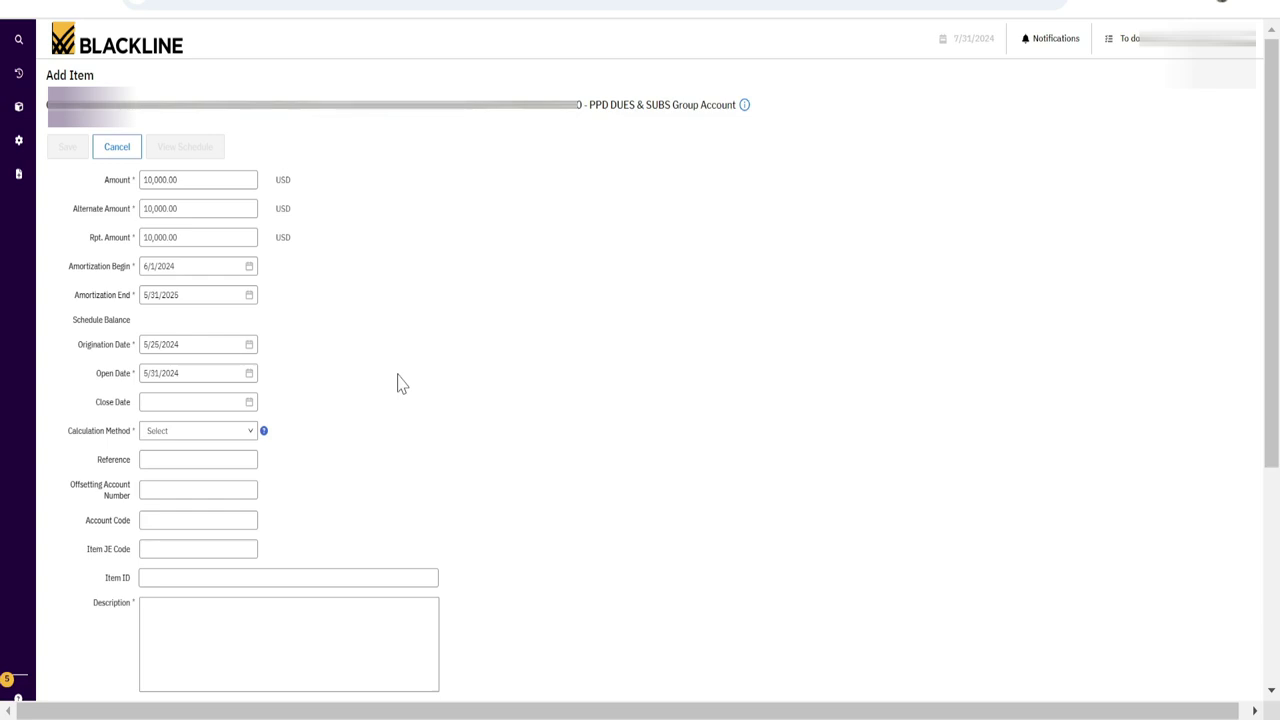
# Set the item's Close Date to 6/1/2025
pyautogui.click(188, 401)
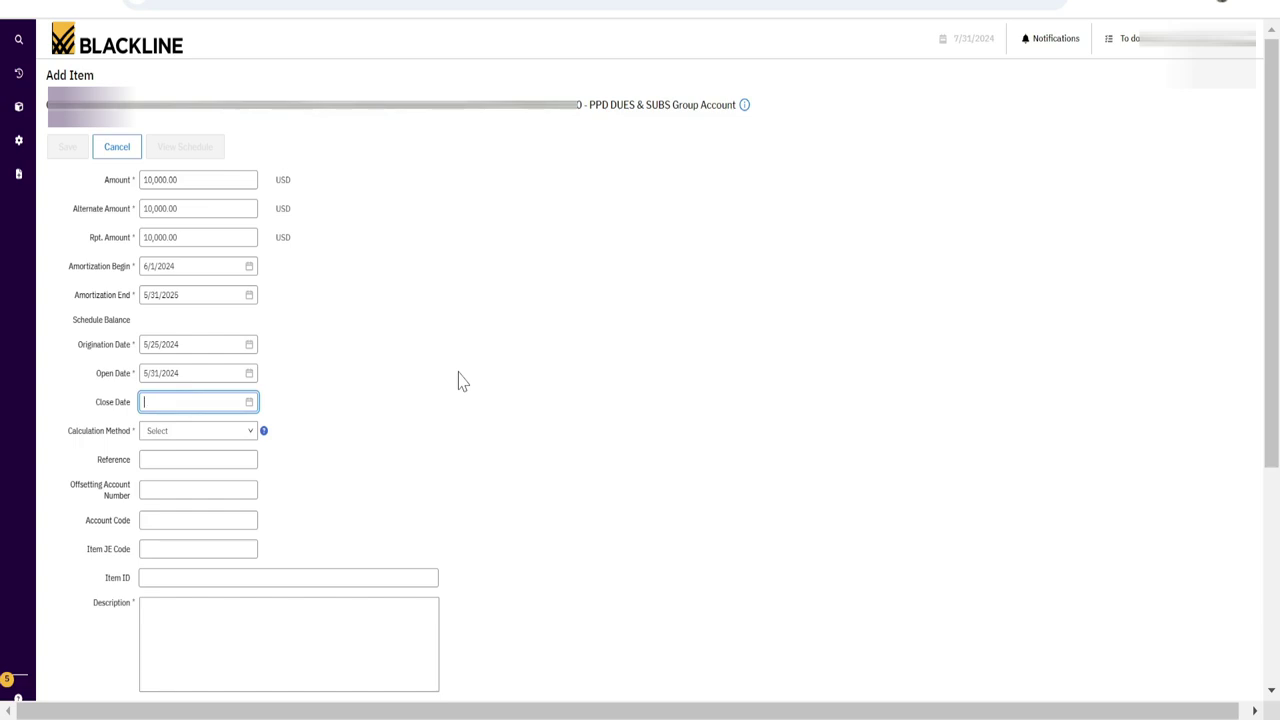
pyautogui.write('7/1/2025')
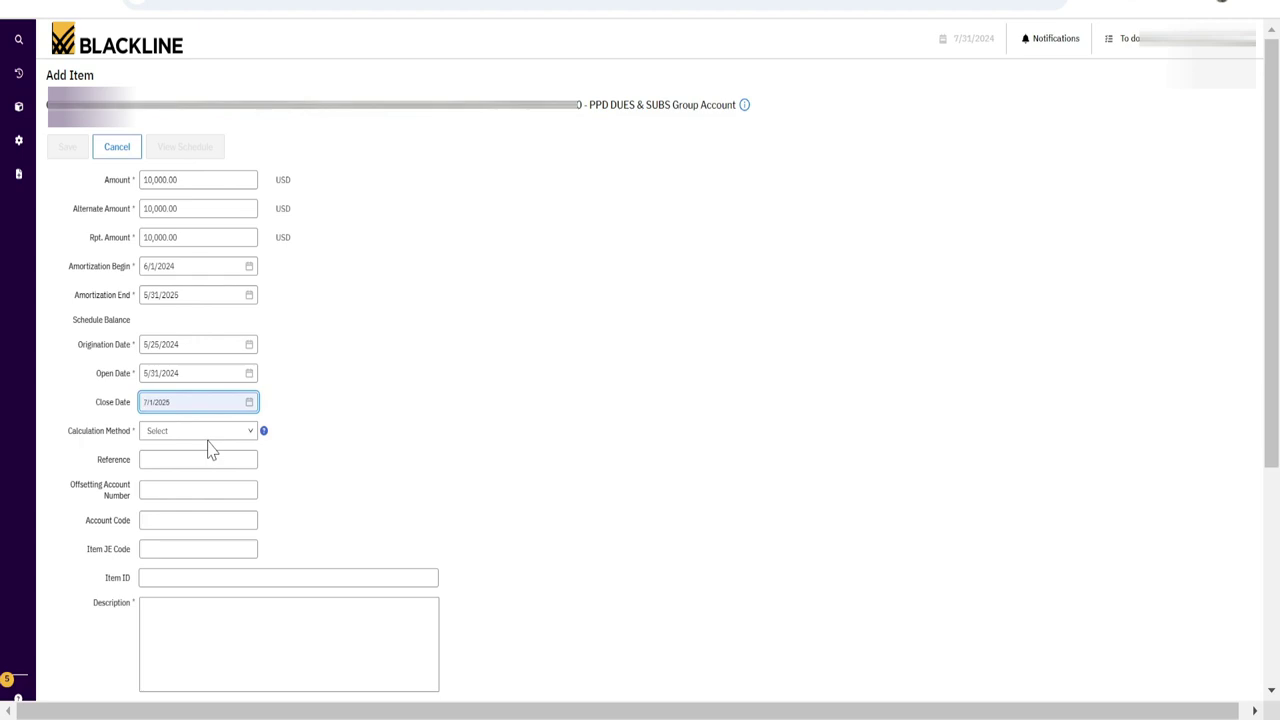
pyautogui.press('Left')
pyautogui.press('Left')
pyautogui.press('Left')
pyautogui.press('Left')
pyautogui.press('Left')
pyautogui.press('Left')
pyautogui.press('Left')
pyautogui.press('BackSpace')
pyautogui.write('6')
pyautogui.click(412, 400)
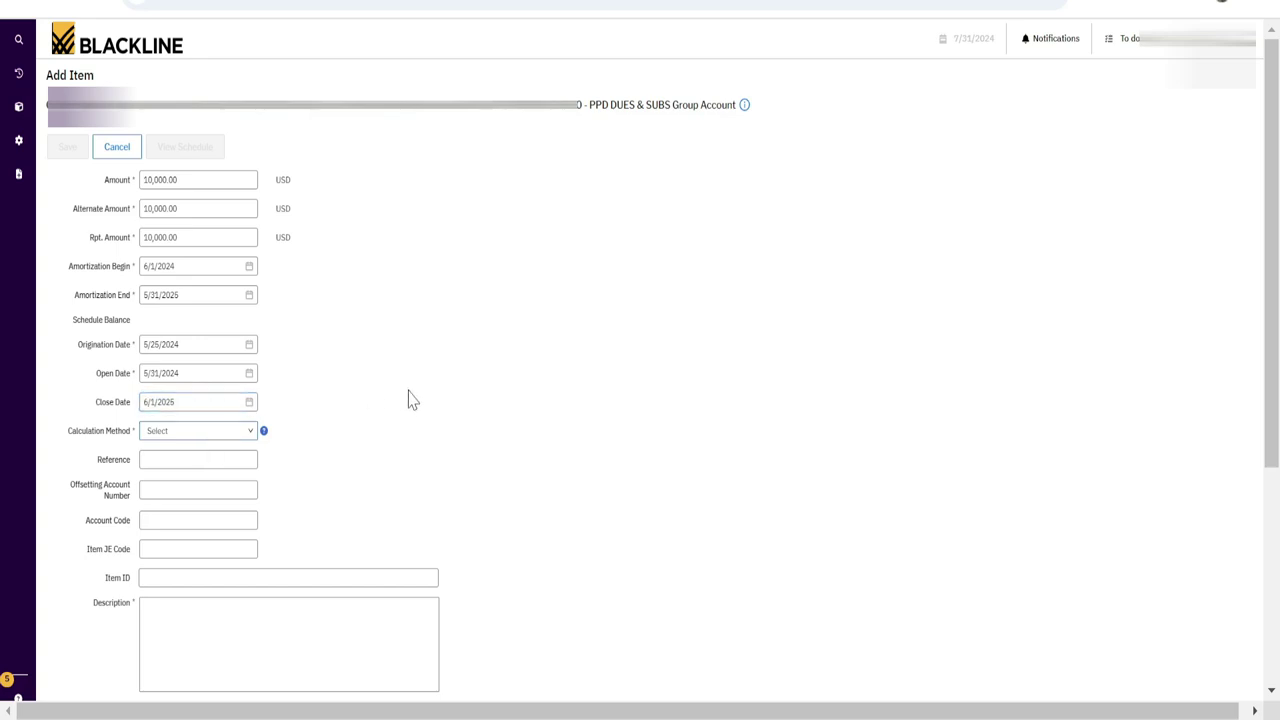
# Clear the Close Date so that the item has no closing date
pyautogui.tripleClick(228, 401)
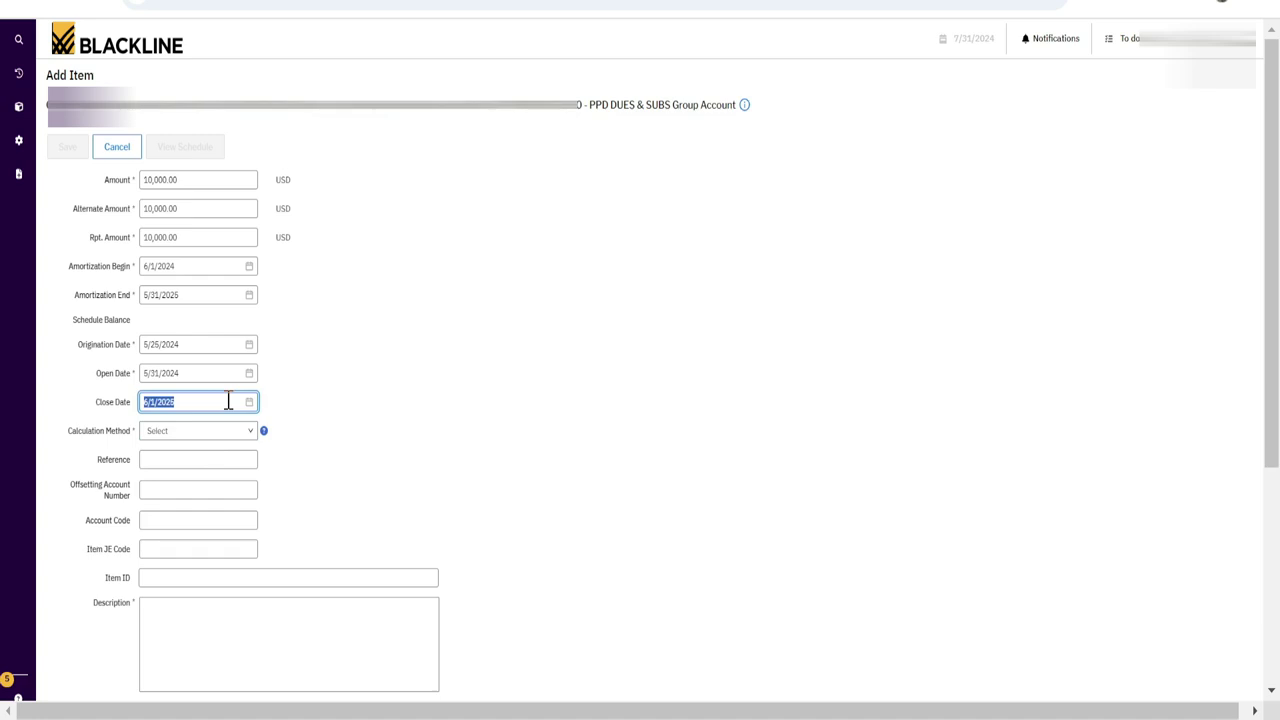
pyautogui.press('BackSpace')
pyautogui.click(366, 398)
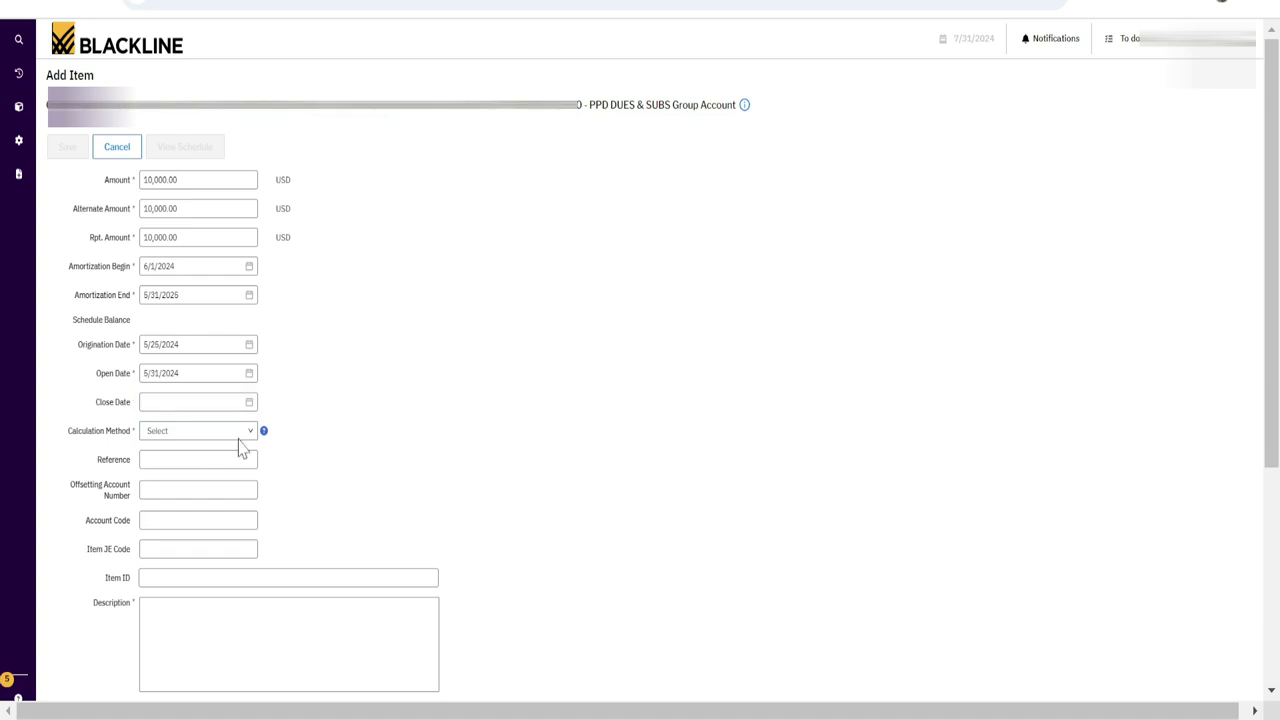
# Choose Straight Line as the calculation method and enter the invoice number as the reference
pyautogui.click(218, 440)
pyautogui.press('Down')
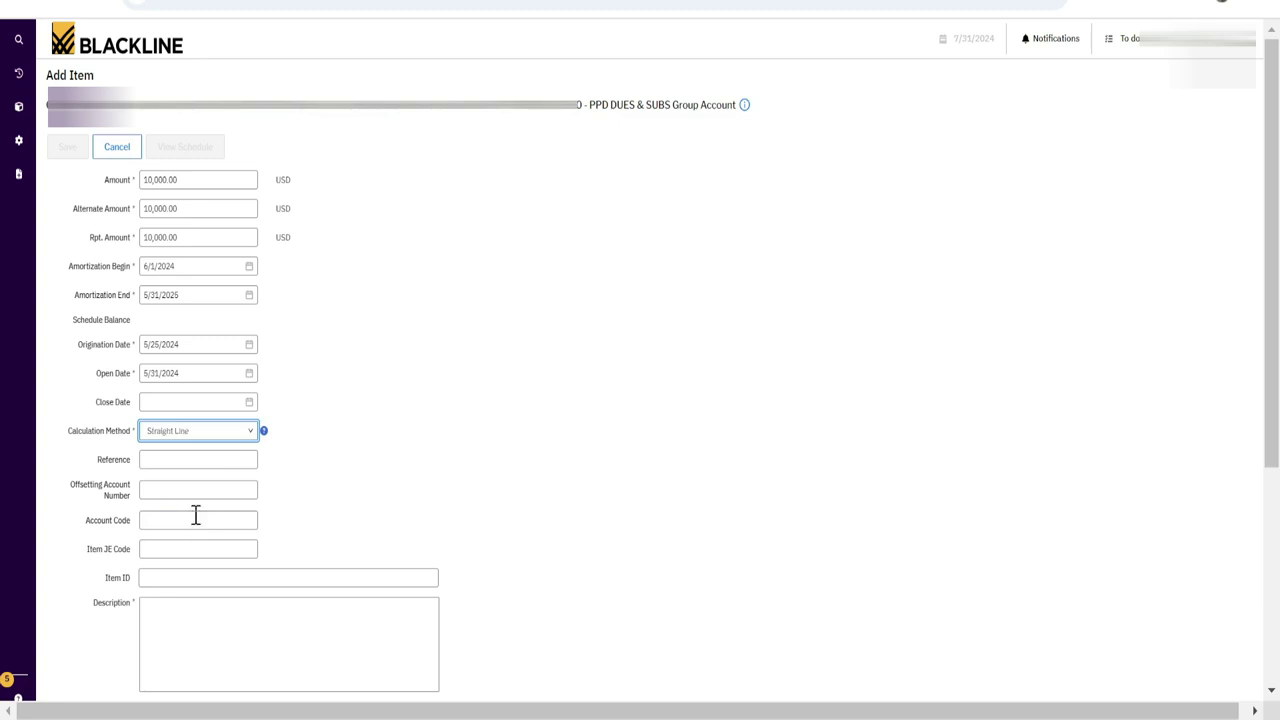
pyautogui.click(213, 459)
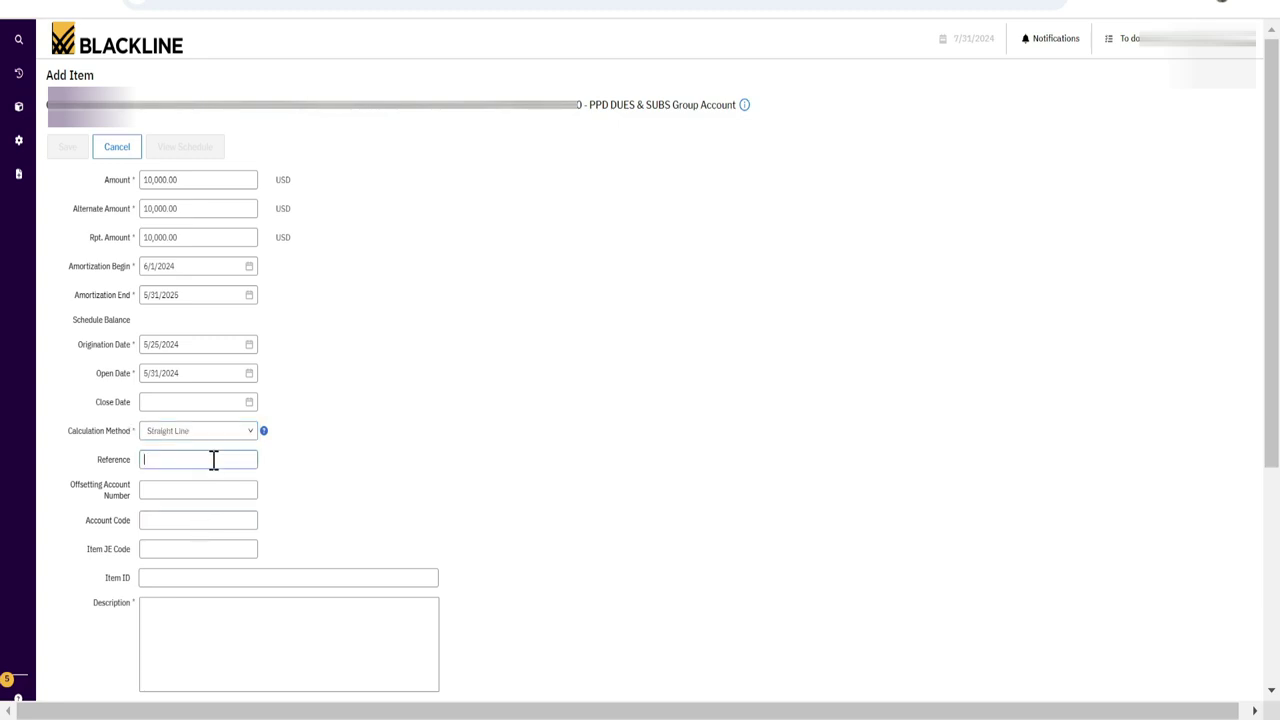
pyautogui.write('Inv: 11234')
pyautogui.press('Tab')
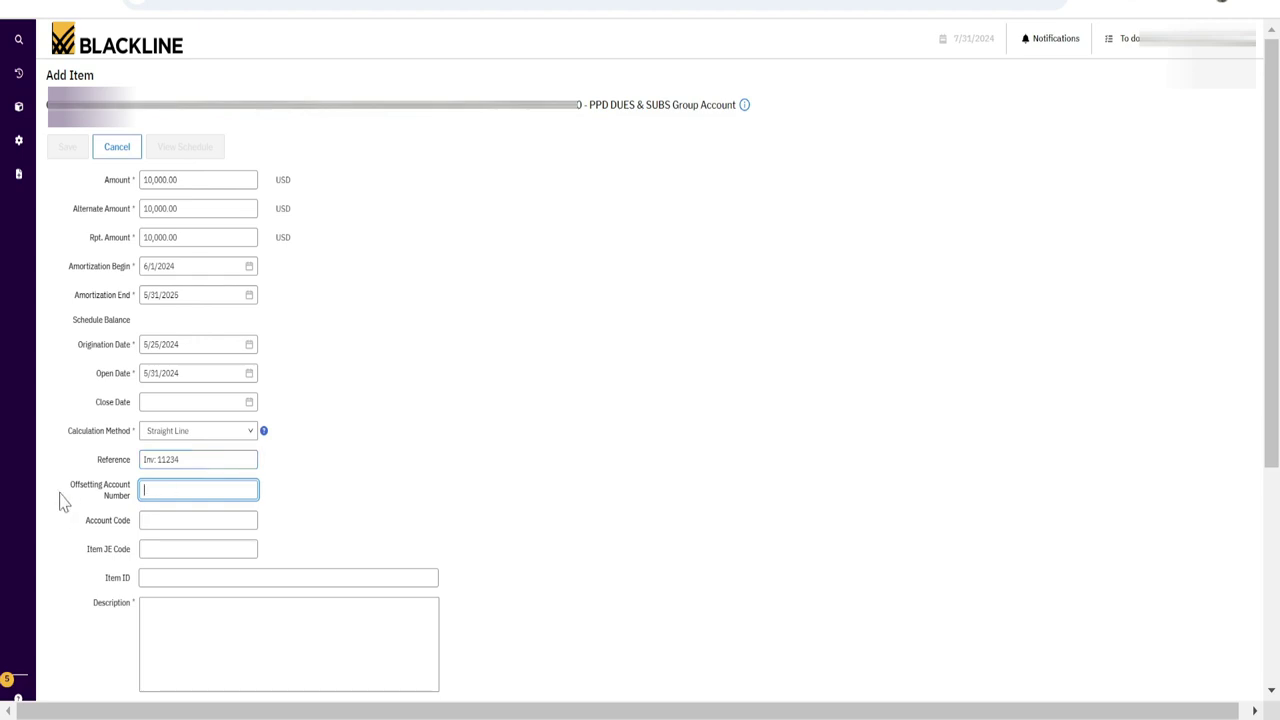
# Fill in the item's Offsetting Account Number and leave the Account Code blank
pyautogui.click(131, 503)
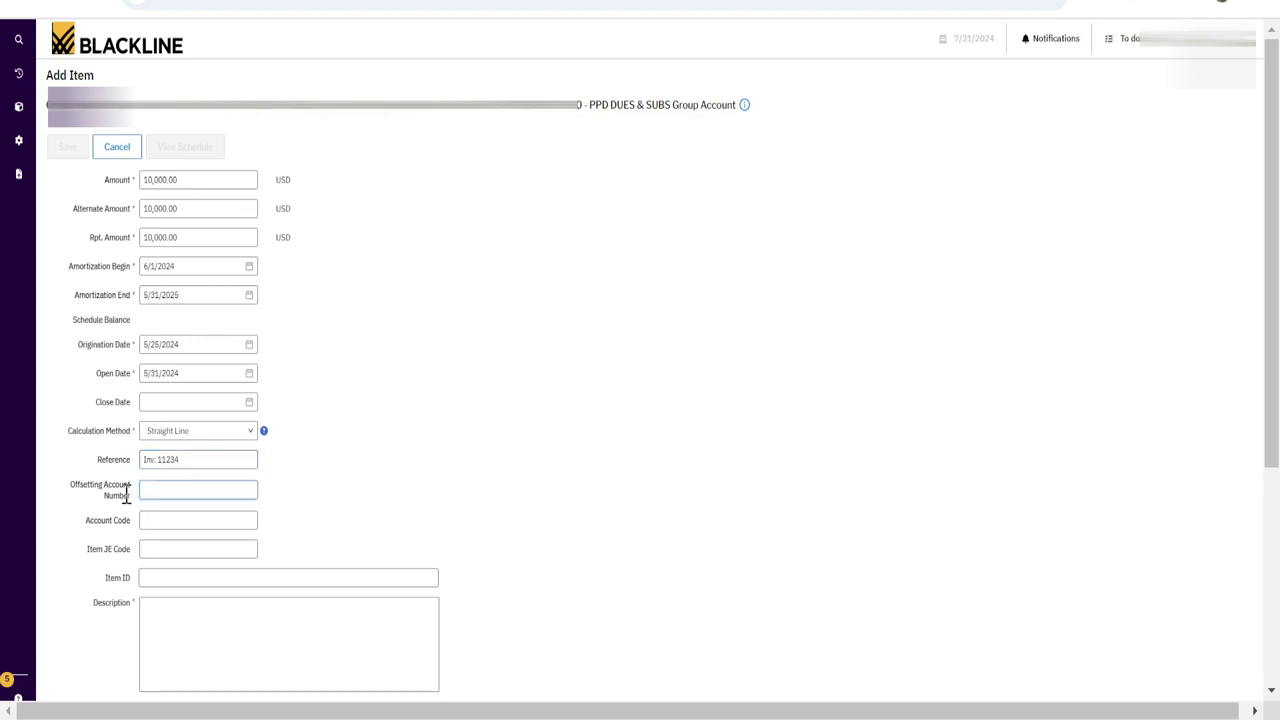
pyautogui.tripleClick(116, 493)
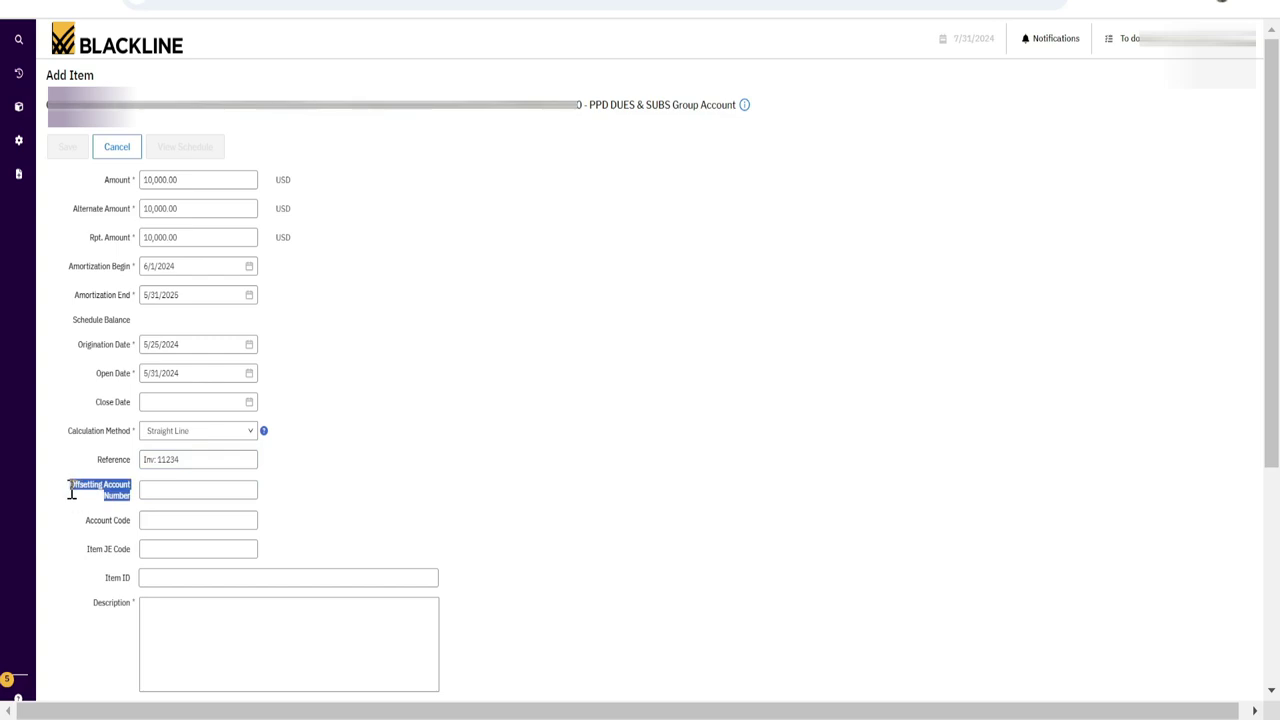
pyautogui.click(180, 490)
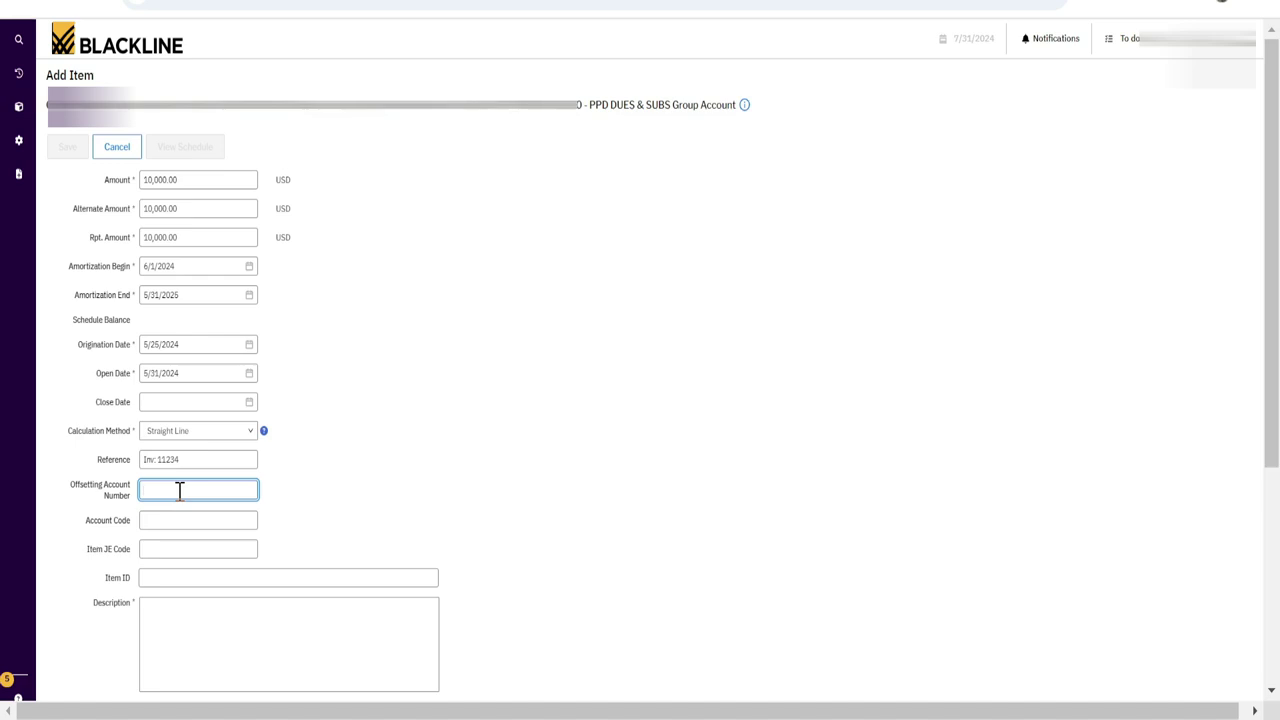
pyautogui.write('0012234')
pyautogui.click(163, 521)
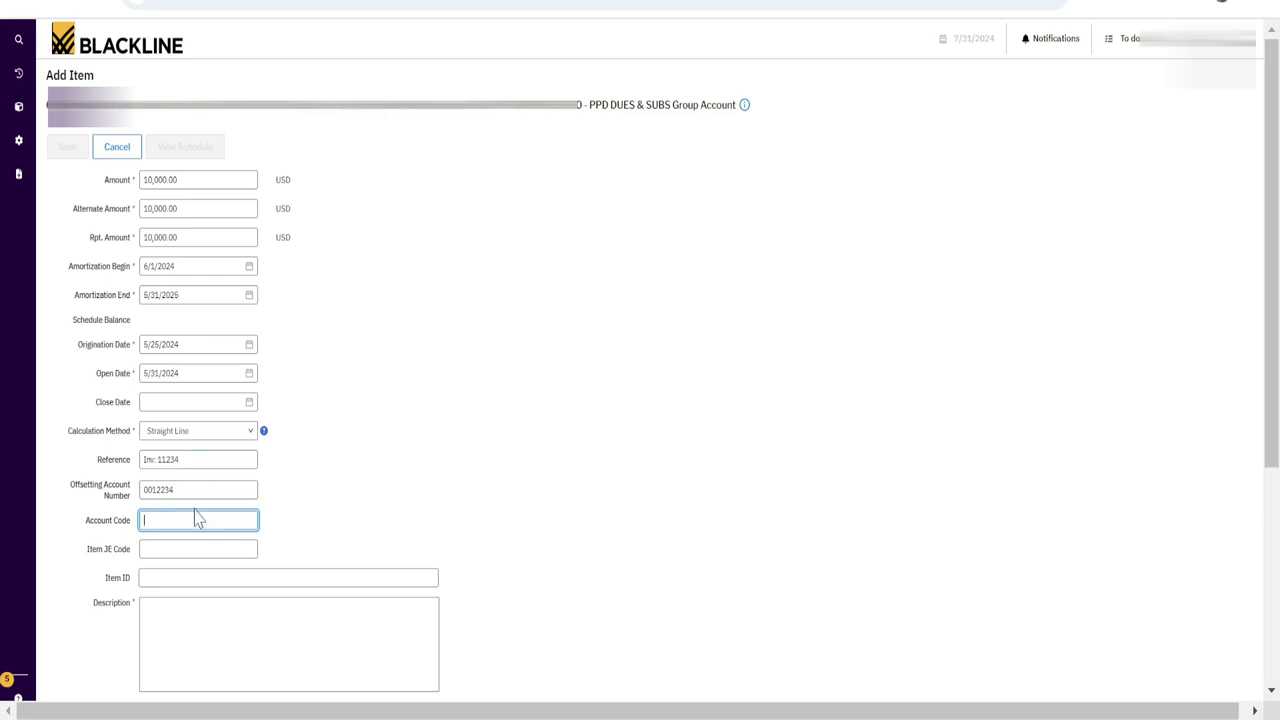
# Enter "Ven : Bajaj Finance Limited." as the item's description
pyautogui.click(175, 607)
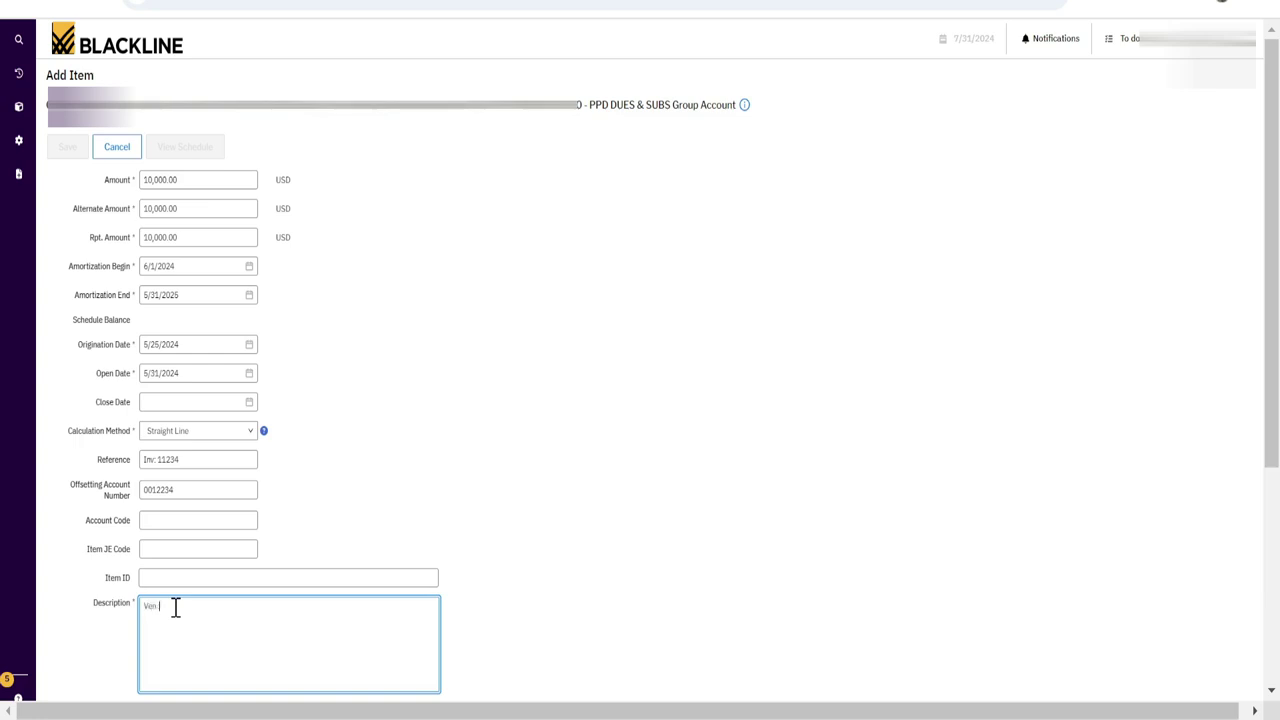
pyautogui.write('Ven : Bu')
pyautogui.write('ja Finance Limited (')
pyautogui.click(232, 466)
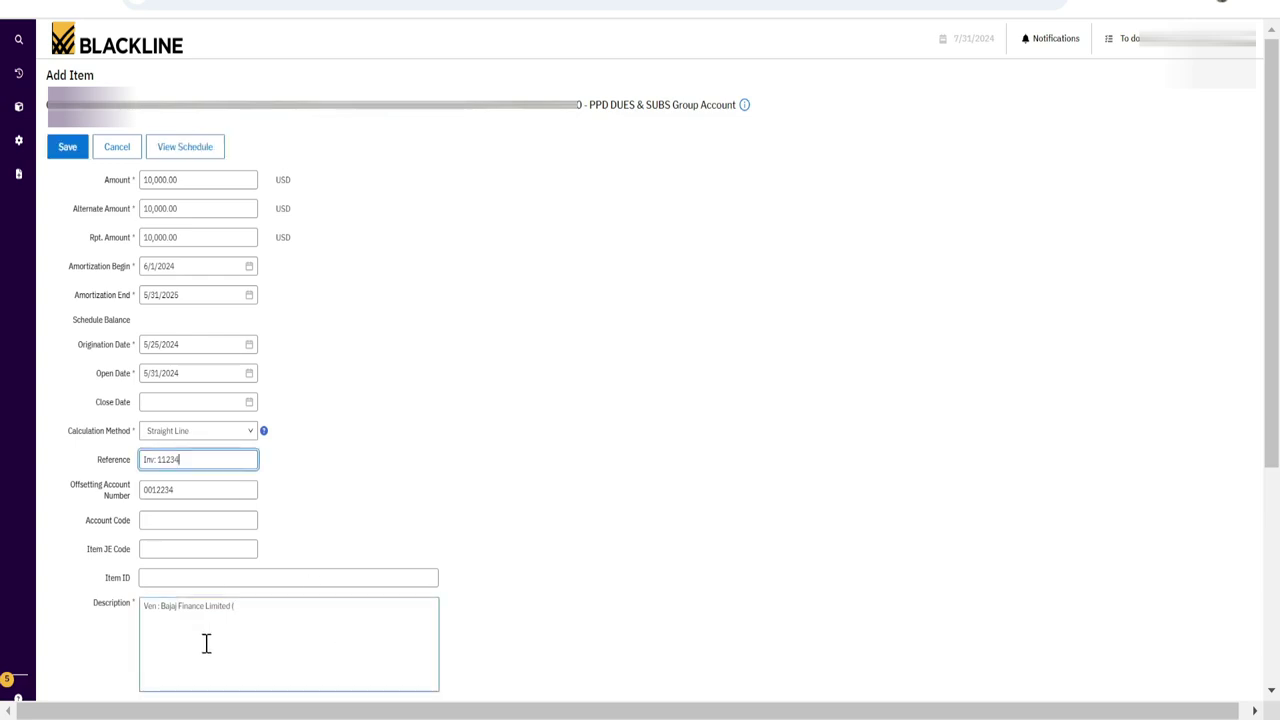
pyautogui.click(276, 636)
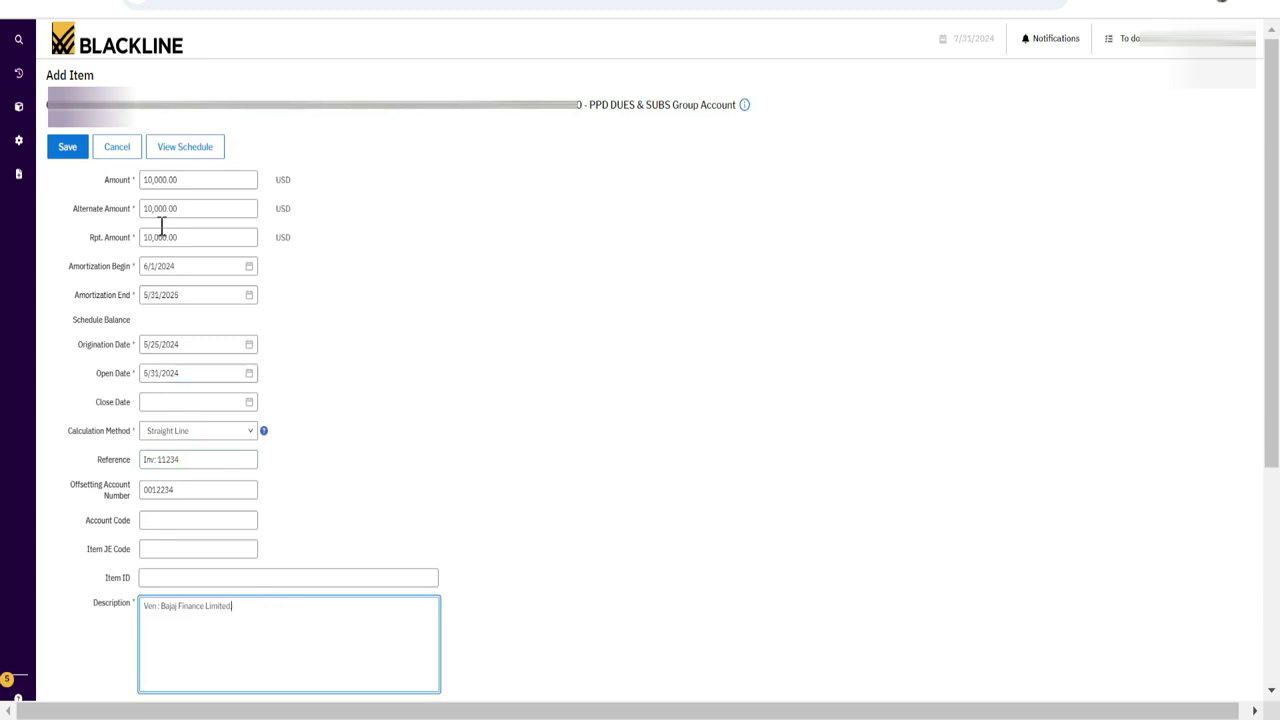
# Make the item's whole amortization schedule editable and set the 6/1/2024 account amount to 833.33 USD
pyautogui.click(183, 158)
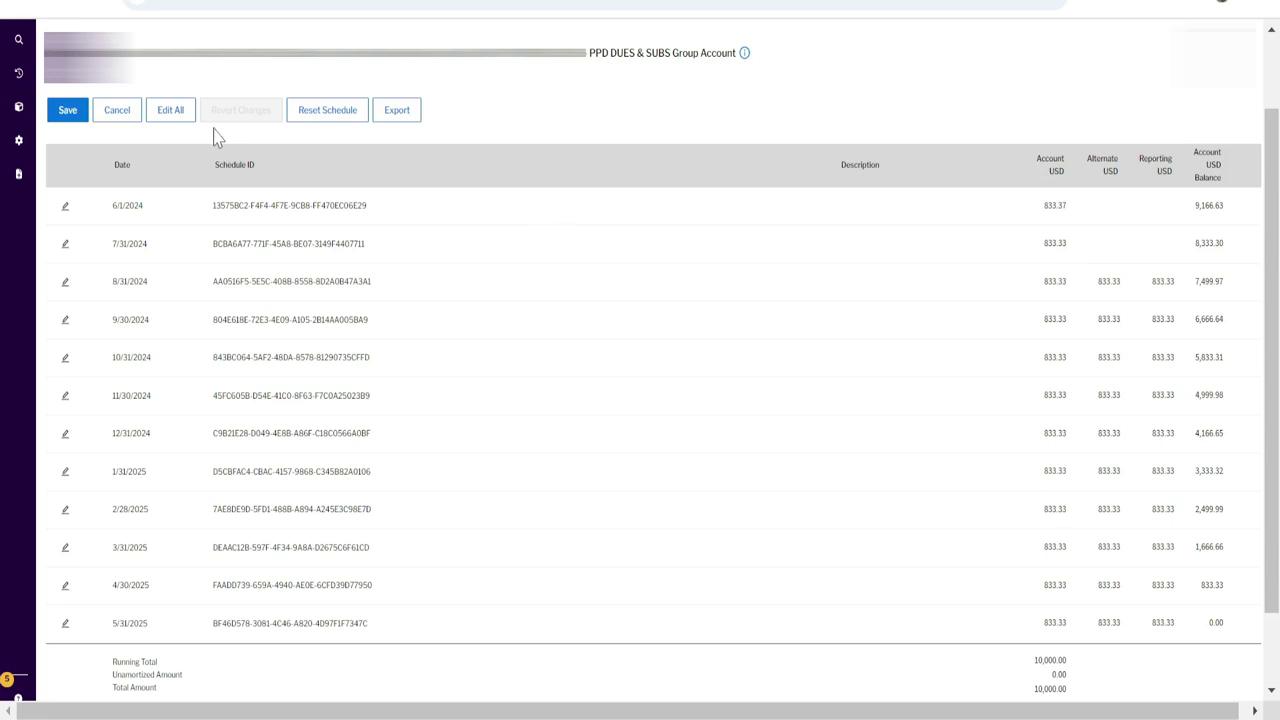
pyautogui.click(171, 112)
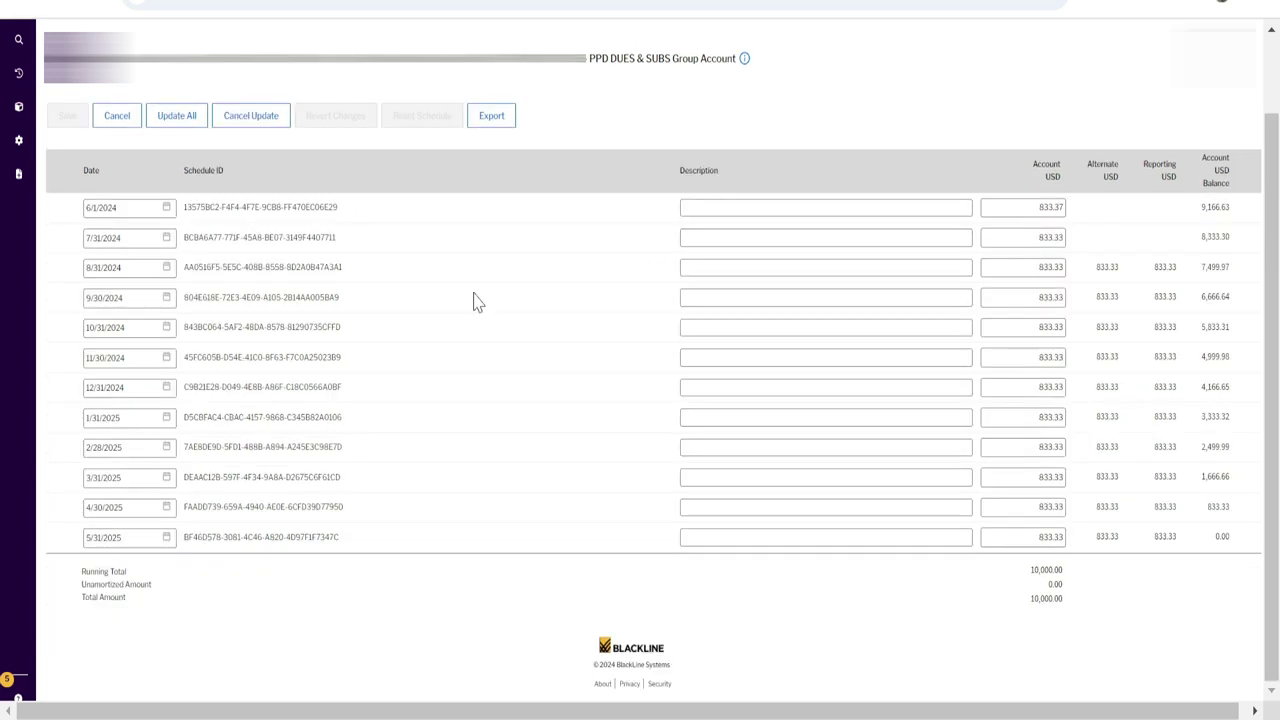
pyautogui.click(1029, 215)
pyautogui.press('End')
pyautogui.press('BackSpace')
pyautogui.click(605, 277)
# Set the 5/31/2025 account amount to 833.37 USD and update all schedule lines
pyautogui.click(1049, 541)
pyautogui.press('End')
pyautogui.write('7')
pyautogui.click(1052, 601)
pyautogui.click(1057, 541)
pyautogui.click(1057, 539)
pyautogui.press('BackSpace')
pyautogui.click(975, 606)
pyautogui.click(1057, 540)
pyautogui.click(1057, 541)
pyautogui.press('BackSpace')
pyautogui.write('7')
pyautogui.click(940, 598)
pyautogui.click(167, 118)
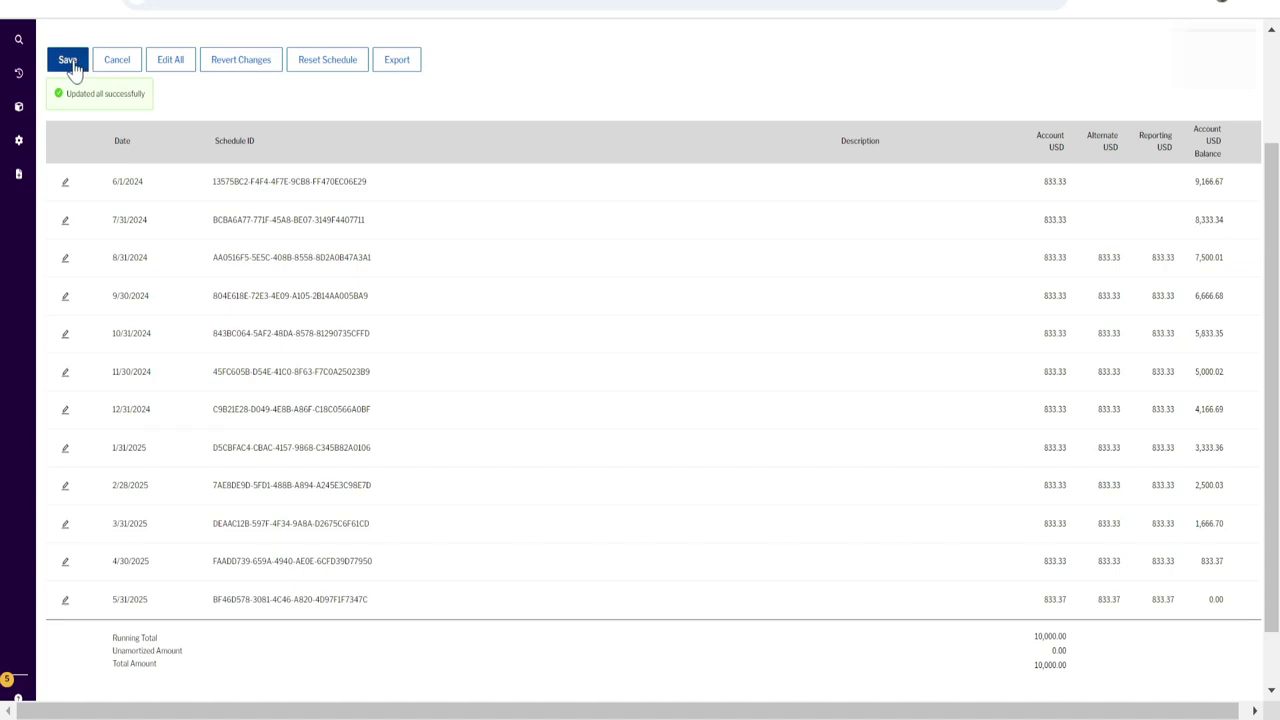
# Save the edited schedule, accepting the calculation method change to None, and save the item
pyautogui.click(70, 62)
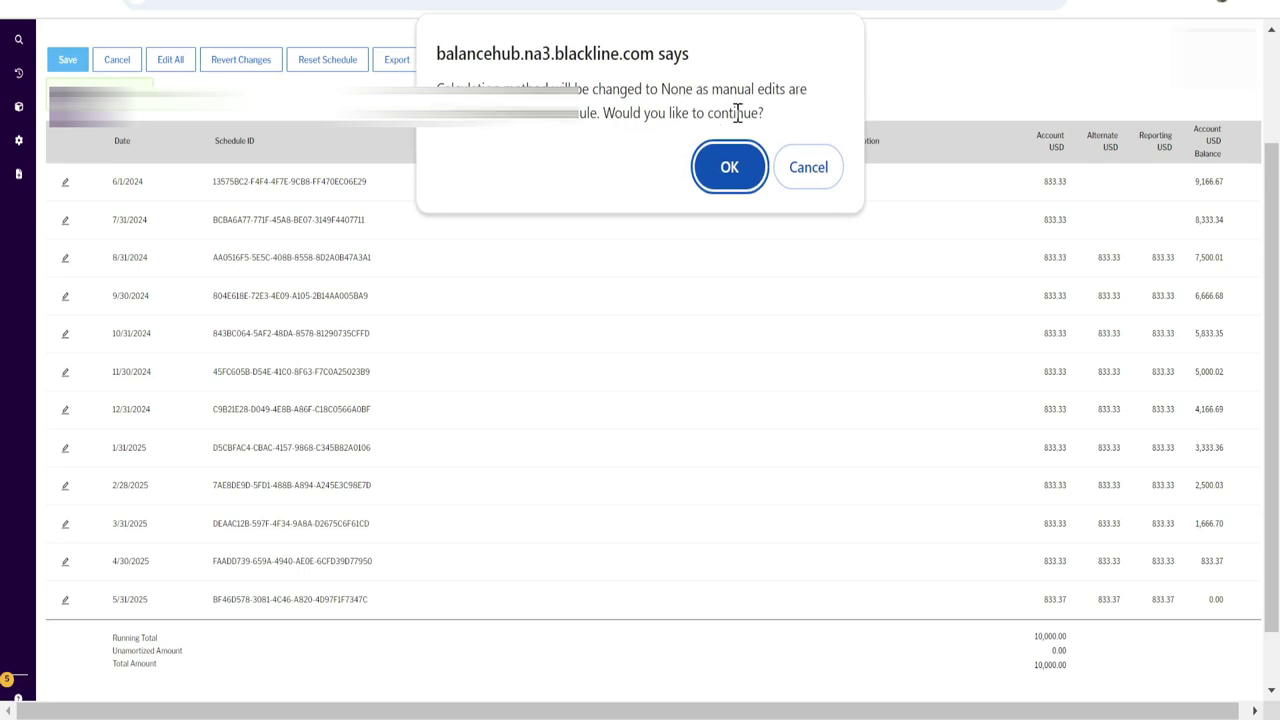
pyautogui.click(712, 167)
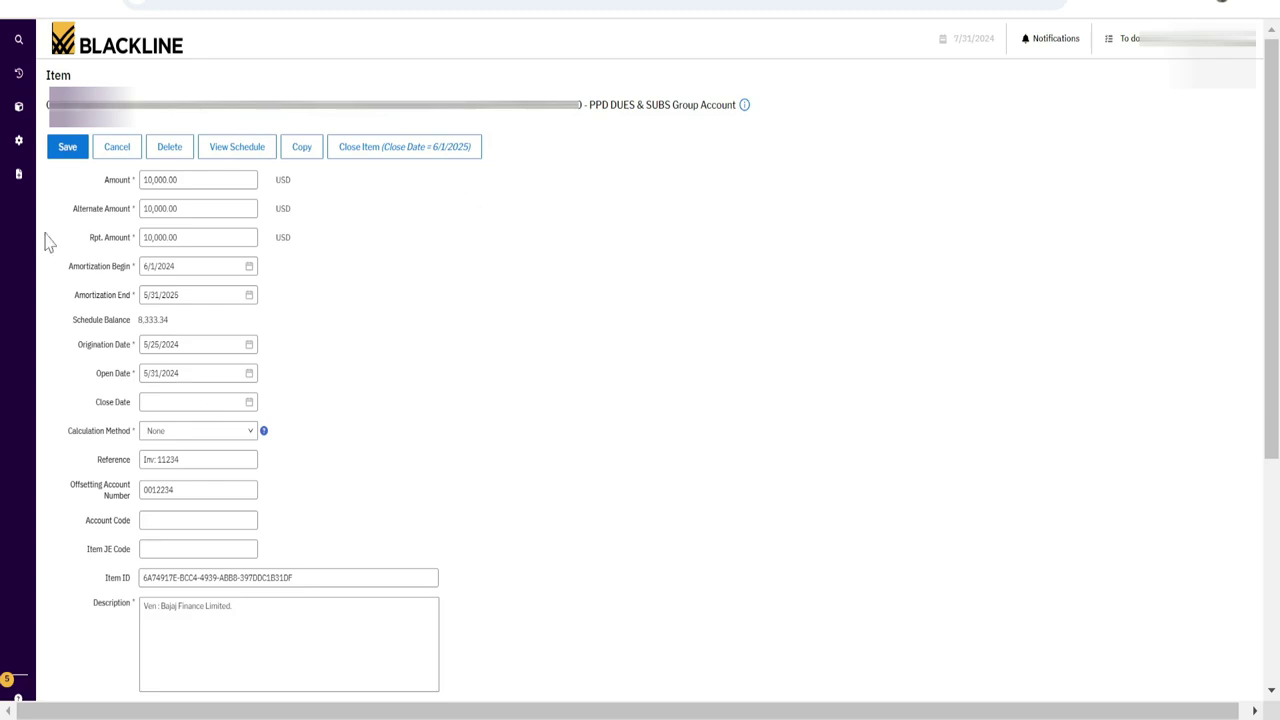
pyautogui.click(62, 149)
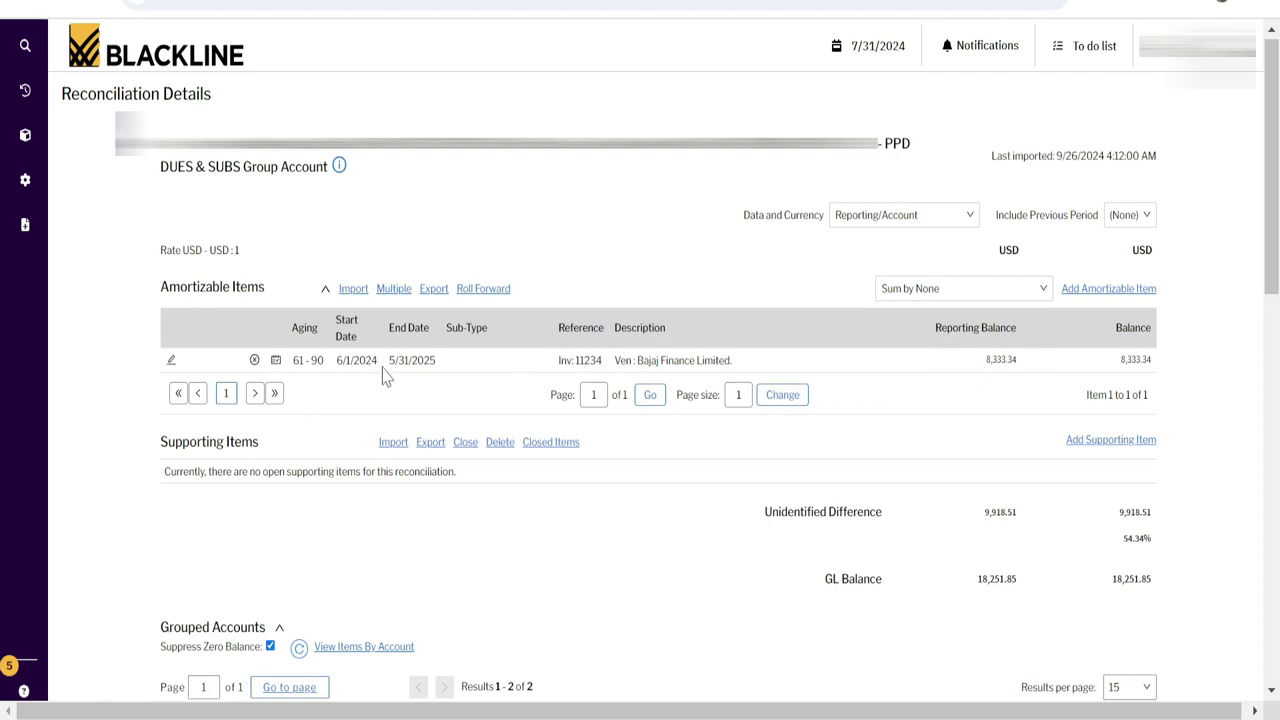
# View the saved item's amortization schedule from the reconciliation and return without changing it
pyautogui.click(276, 362)
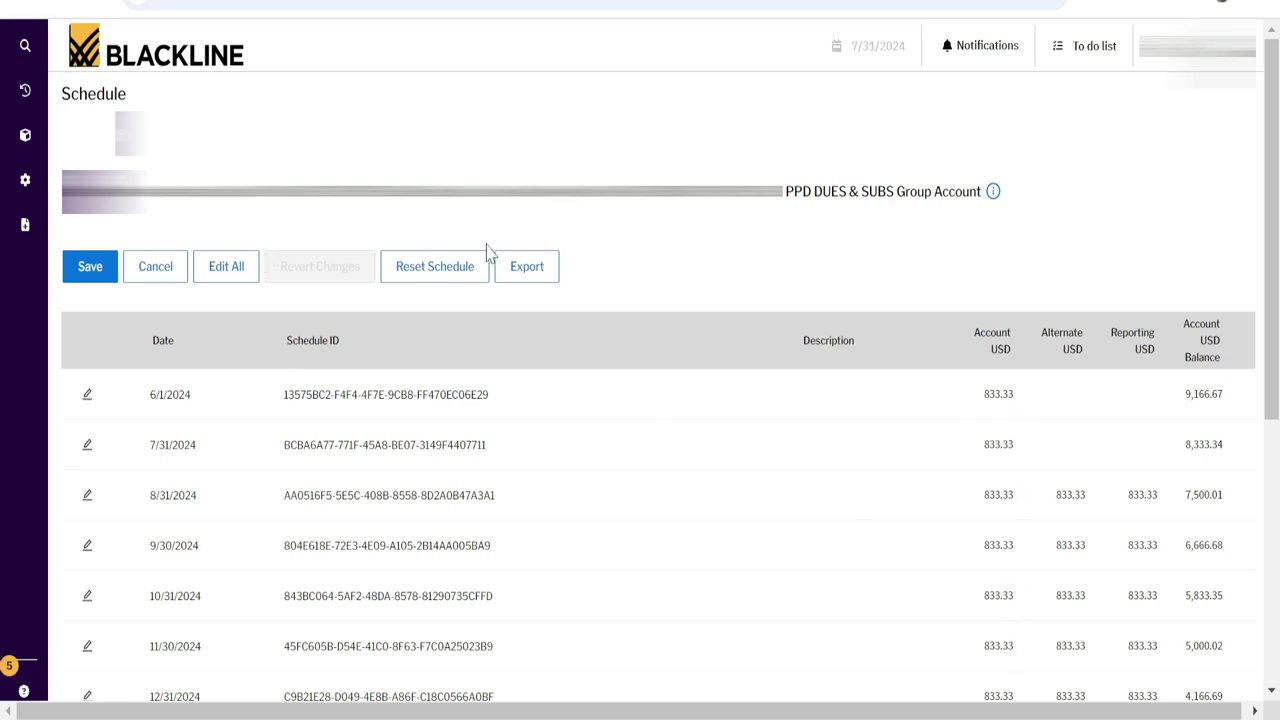
pyautogui.click(166, 282)
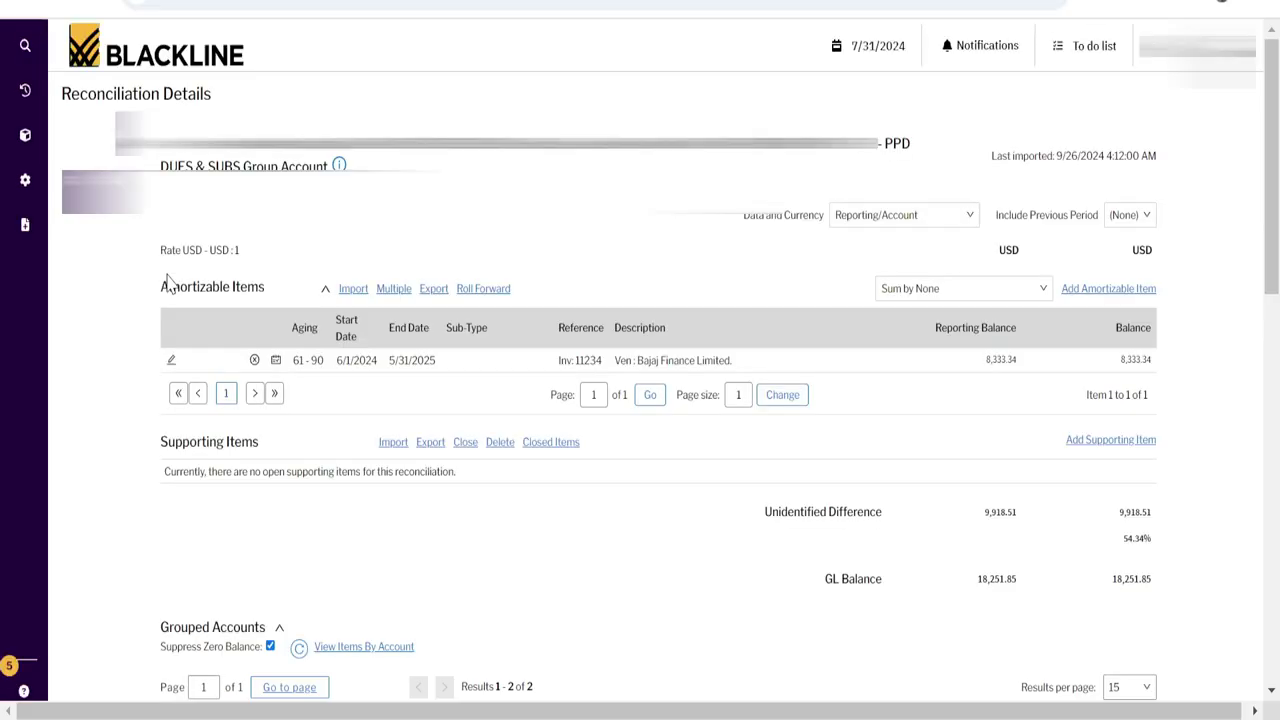
# Attach the document Employee Sample Data.xlsx to the amortizable item and save the item
pyautogui.click(170, 362)
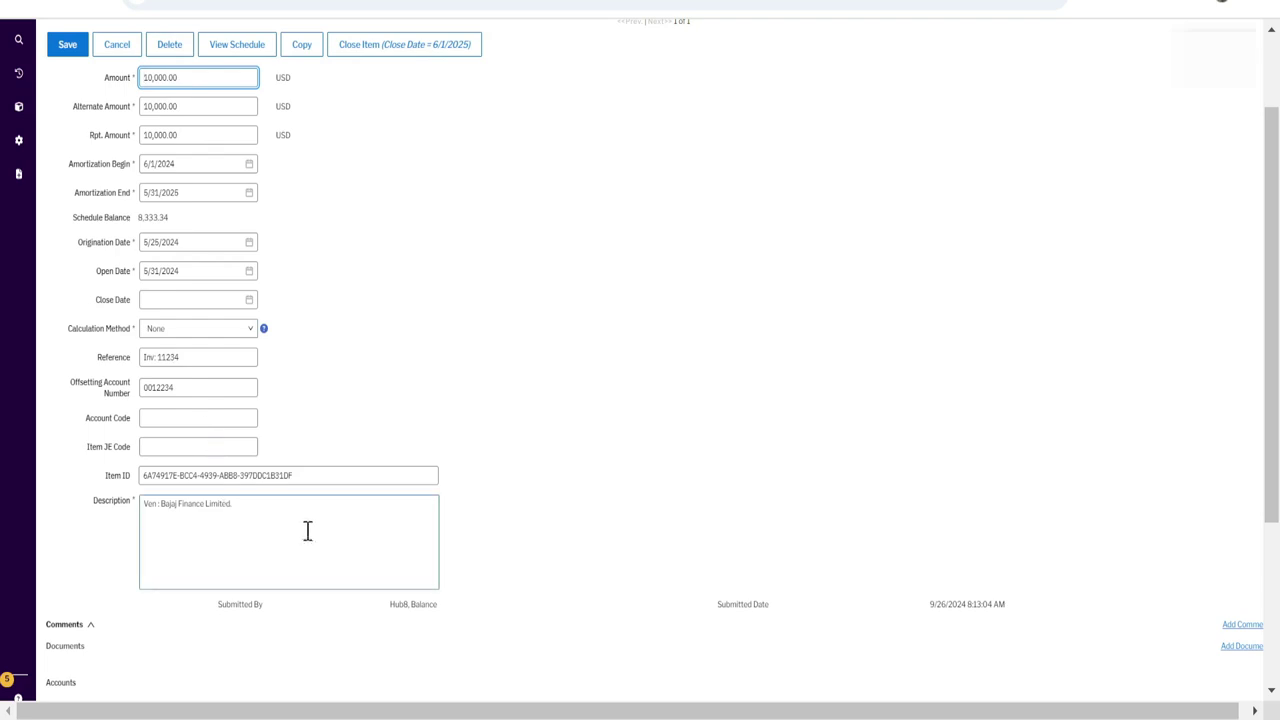
pyautogui.click(1240, 648)
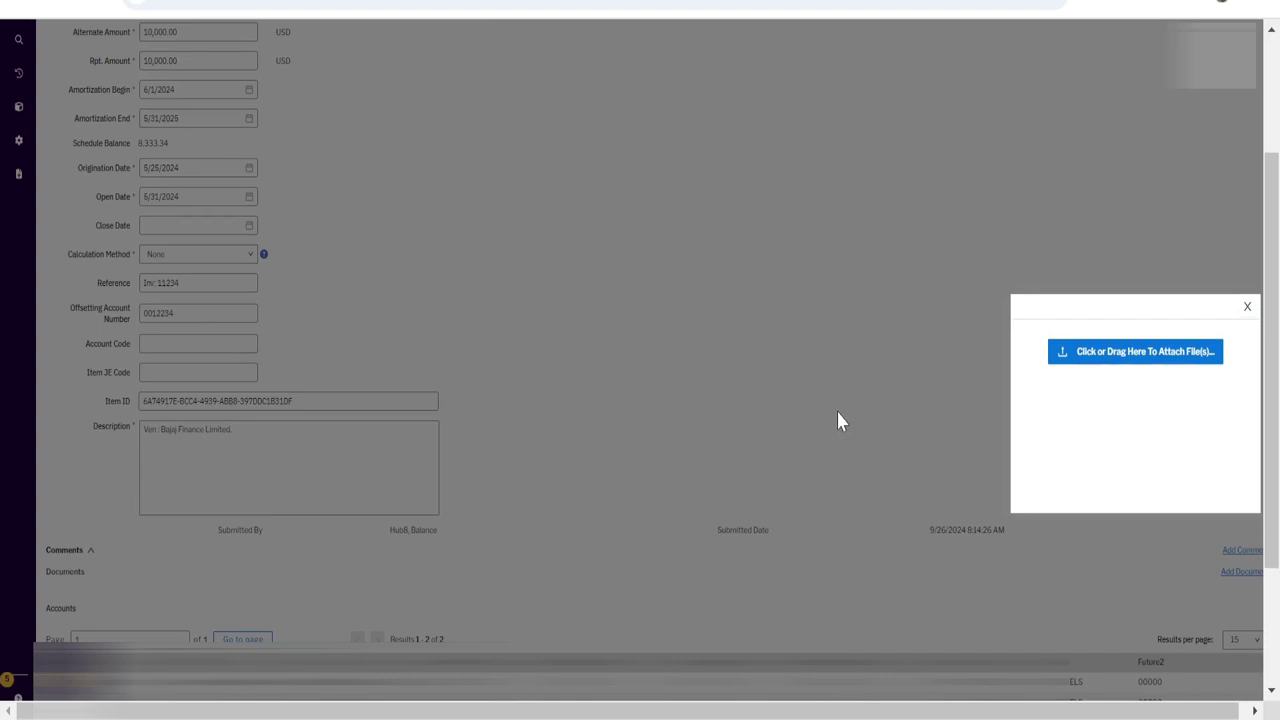
pyautogui.scroll(-1, 838, 421)
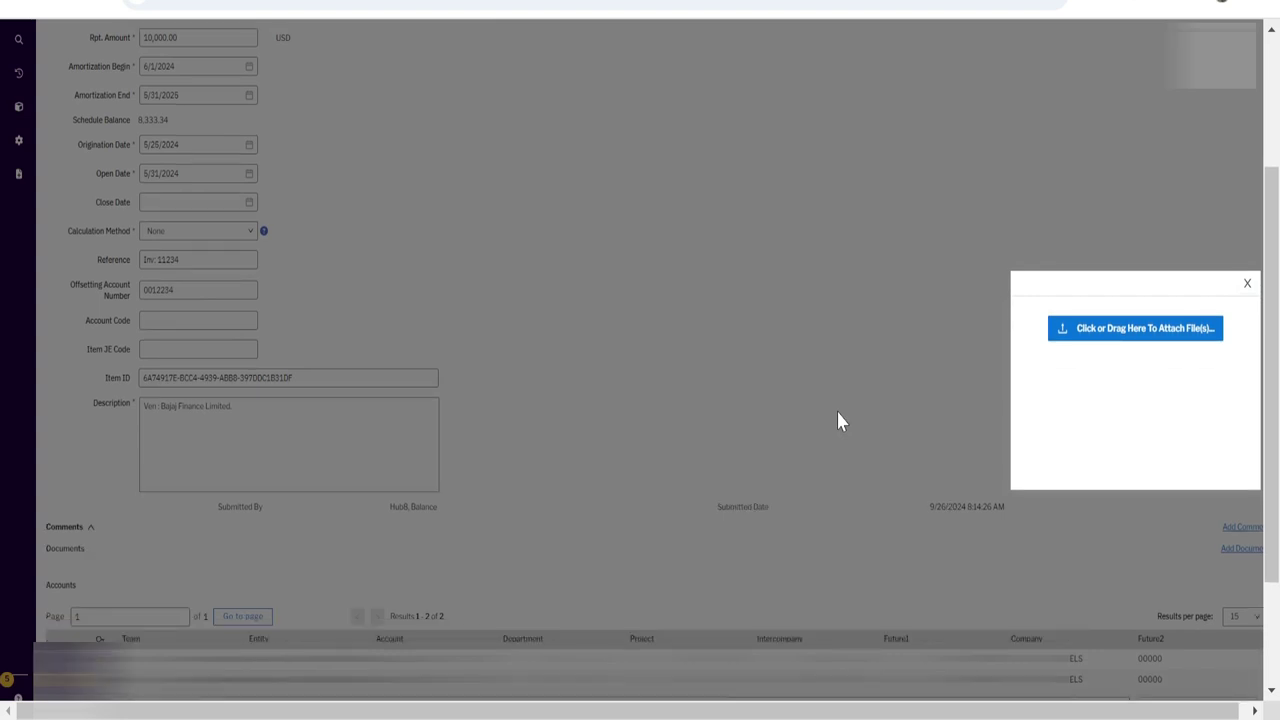
pyautogui.scroll(2, 811, 451)
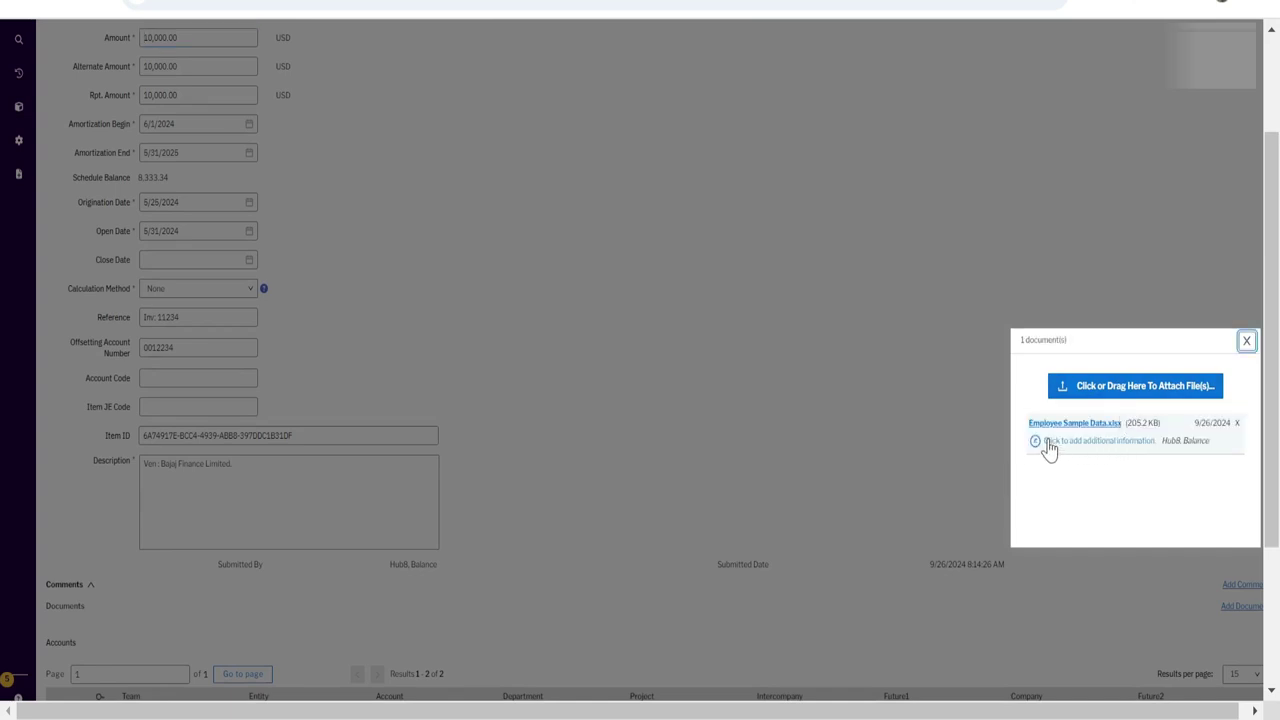
pyautogui.click(1247, 342)
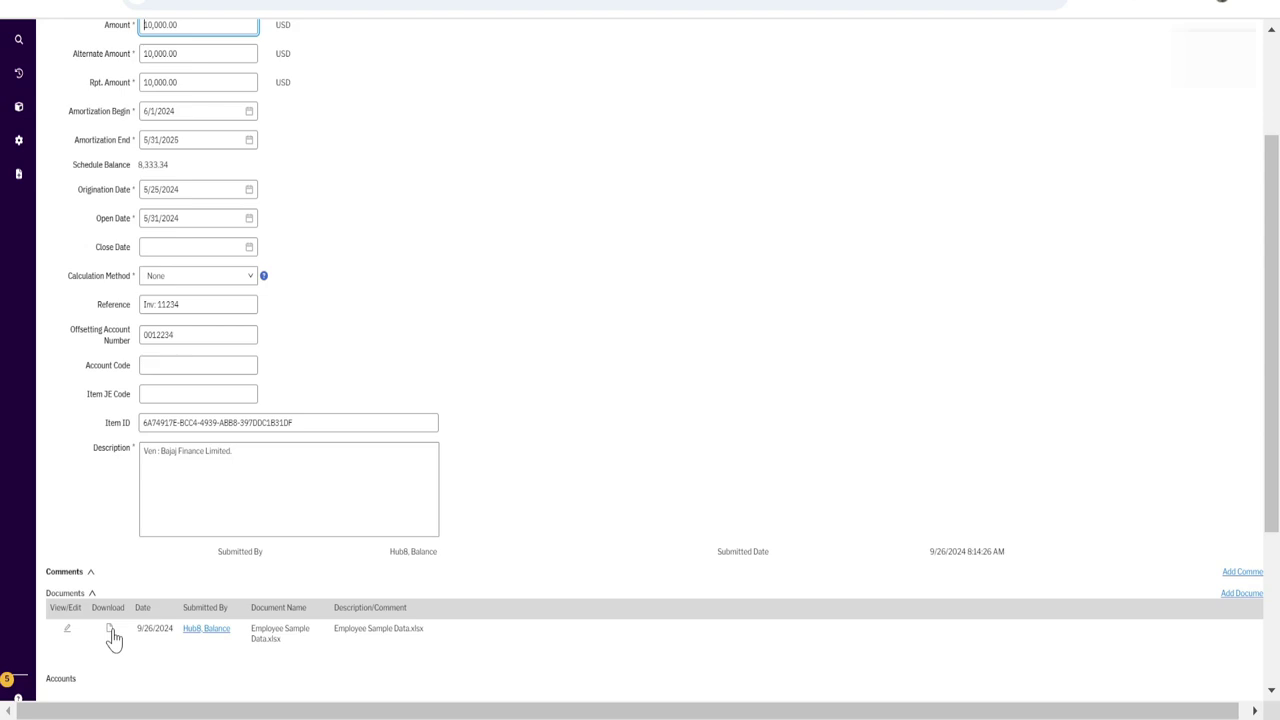
pyautogui.scroll(2, 113, 638)
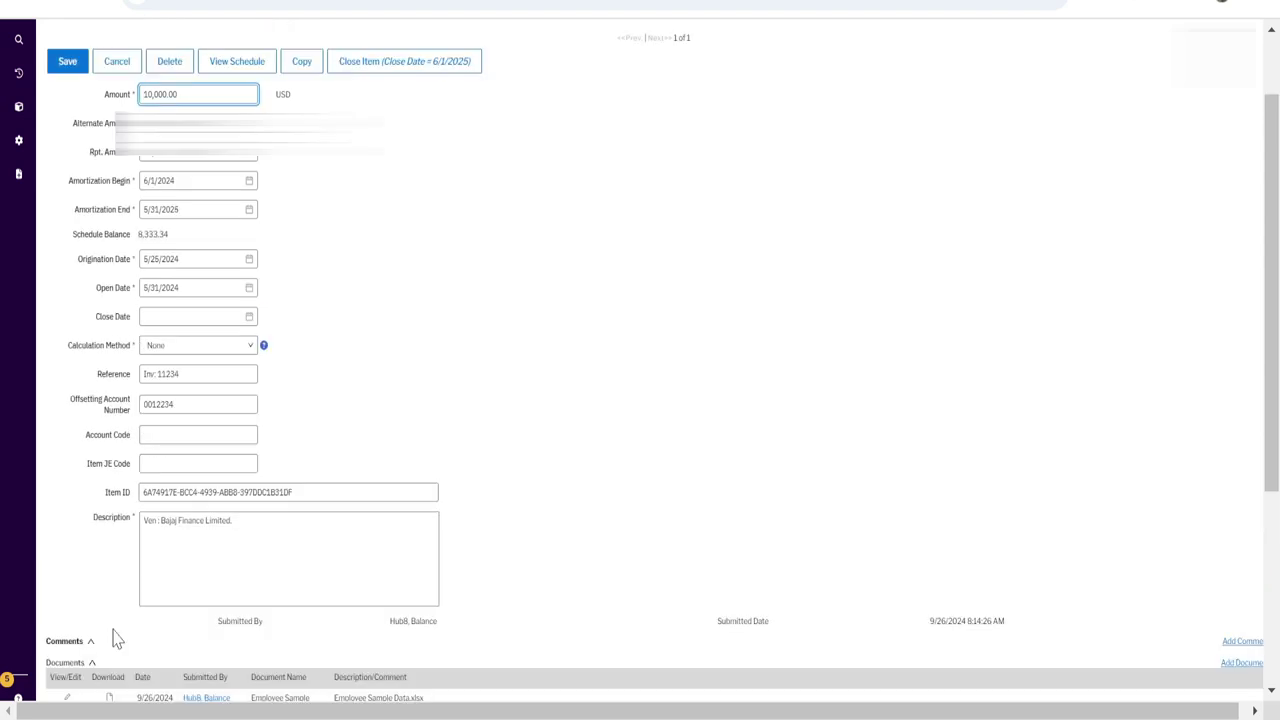
pyautogui.click(67, 62)
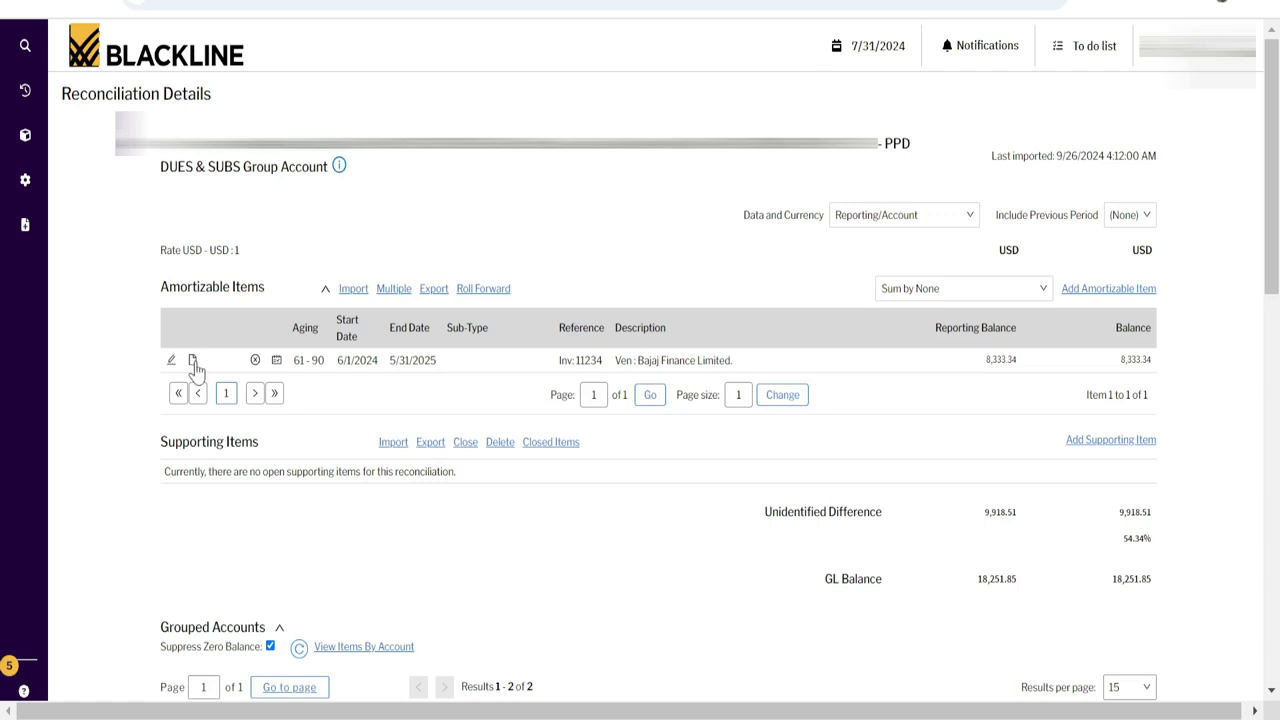
# Open the document attached to the item in the Amortizable Items list
pyautogui.click(193, 361)
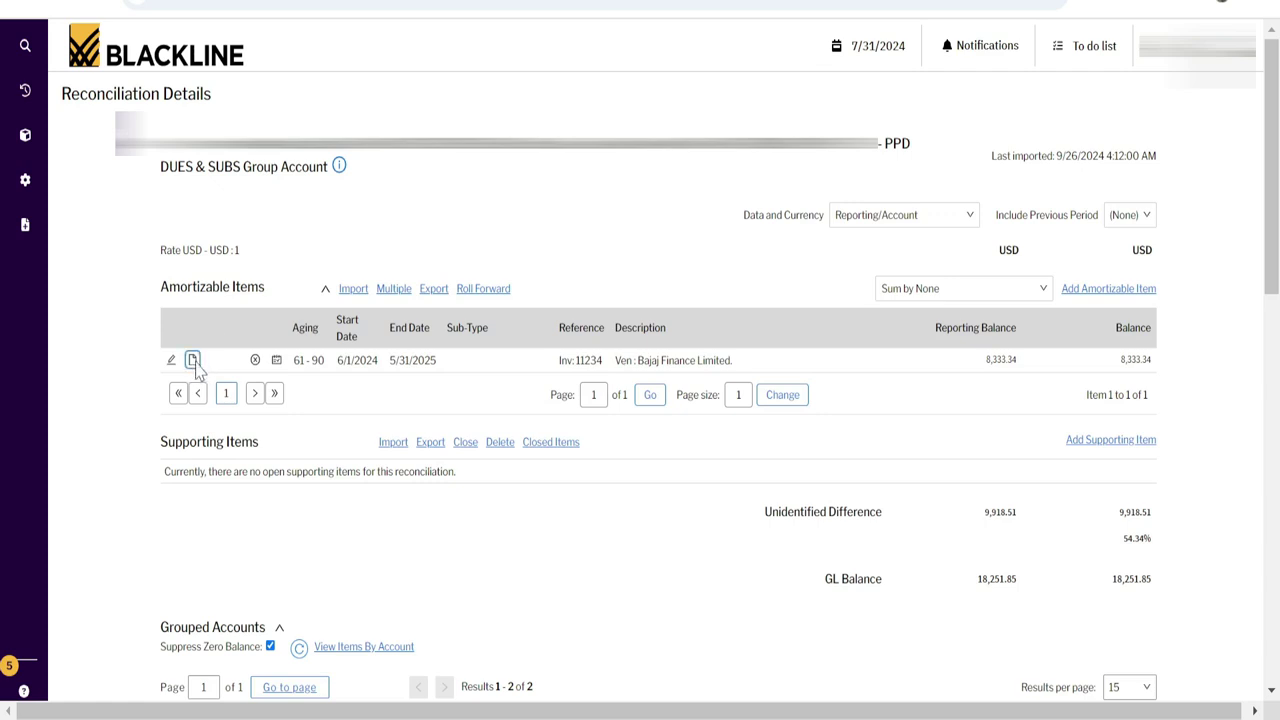